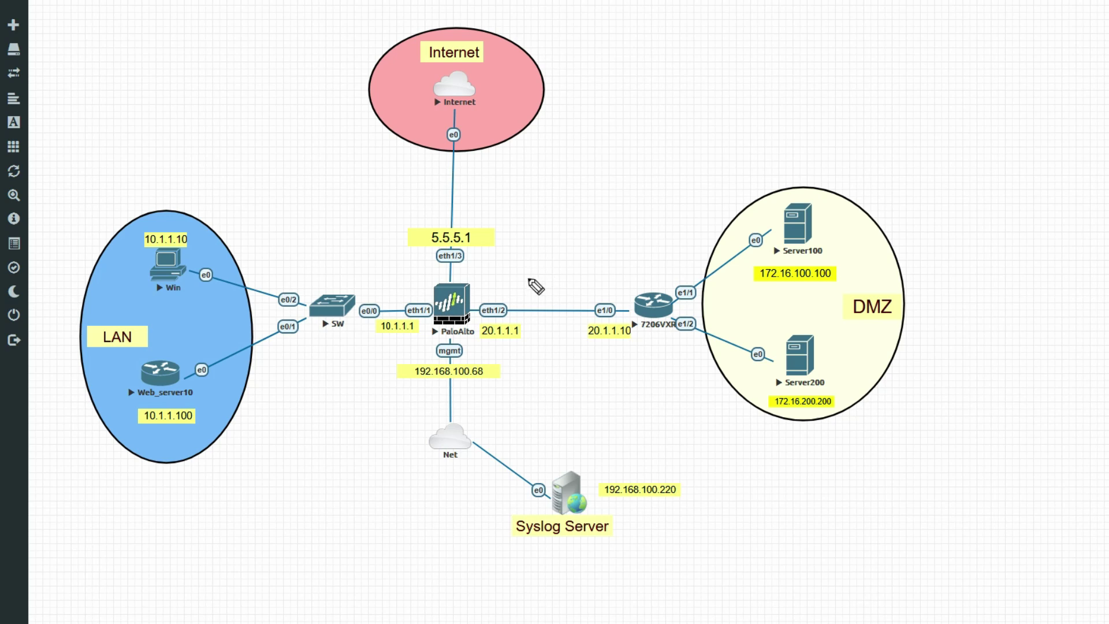
Step: Mark the PaloAlto firewall, its link and the Syslog Server on the lab diagram
mouse_move(487, 285)
left_mouse_down()
mouse_move(437, 306)
mouse_move(478, 314)
mouse_move(470, 345)
mouse_move(497, 418)
mouse_move(566, 492)
left_mouse_up()
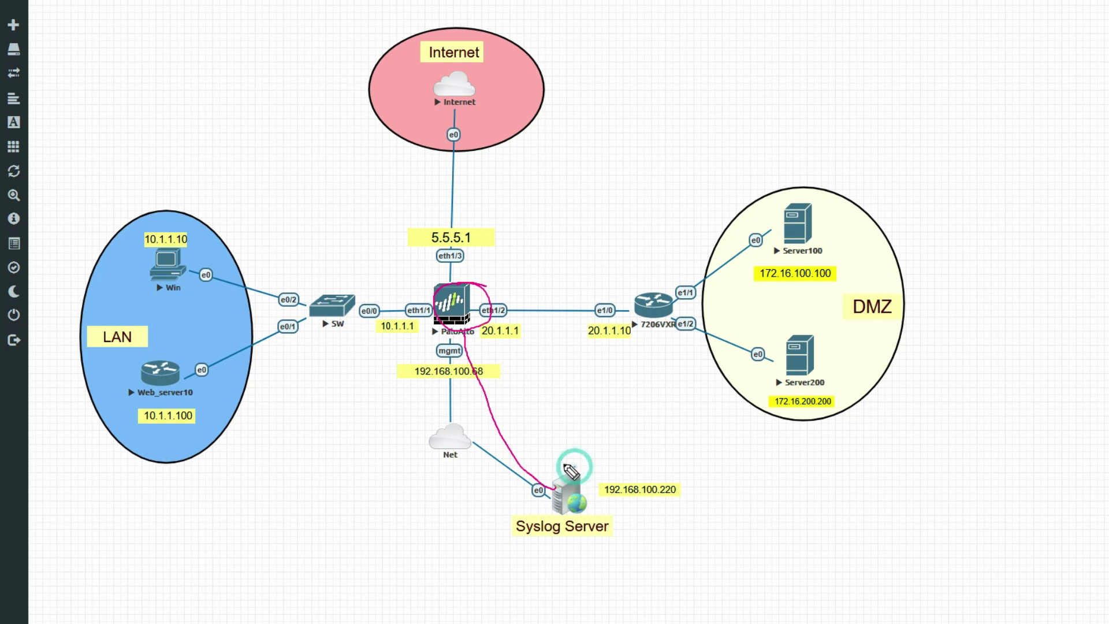
left_click_drag(439, 338, 477, 336)
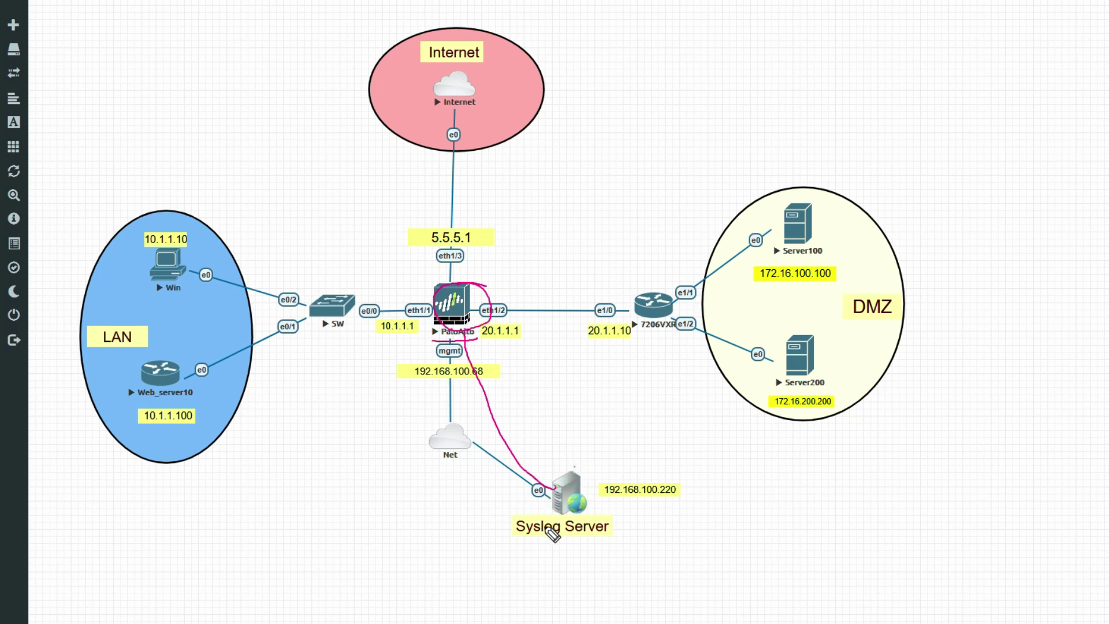
left_click_drag(533, 549, 592, 537)
Step: Clear the annotations and go to Device > Server Profiles > Syslog
key("Escape")
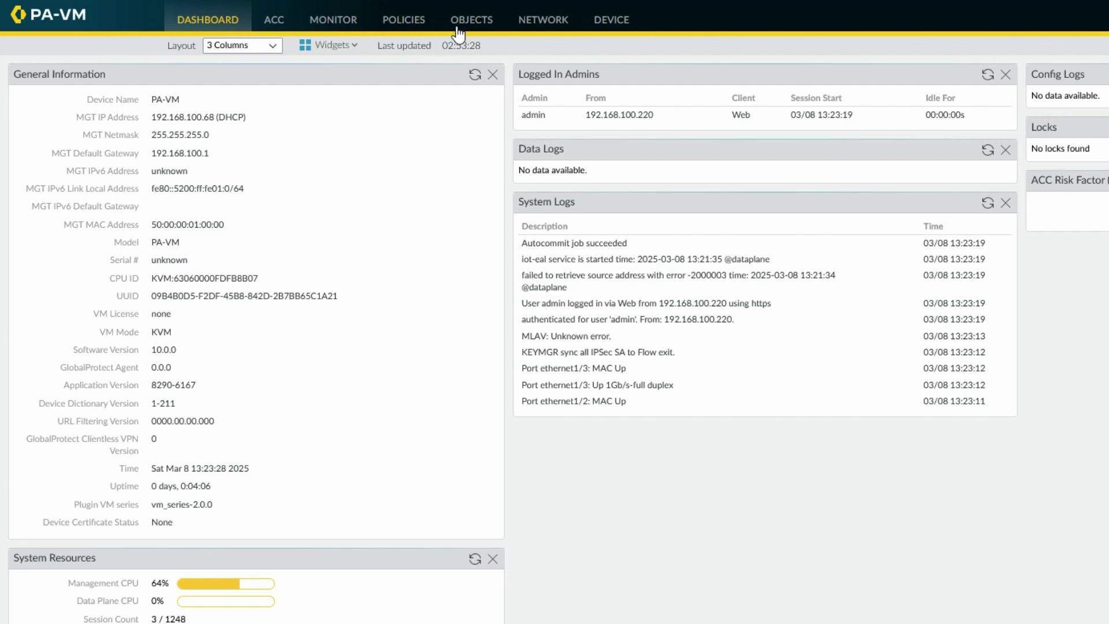
left_click(622, 28)
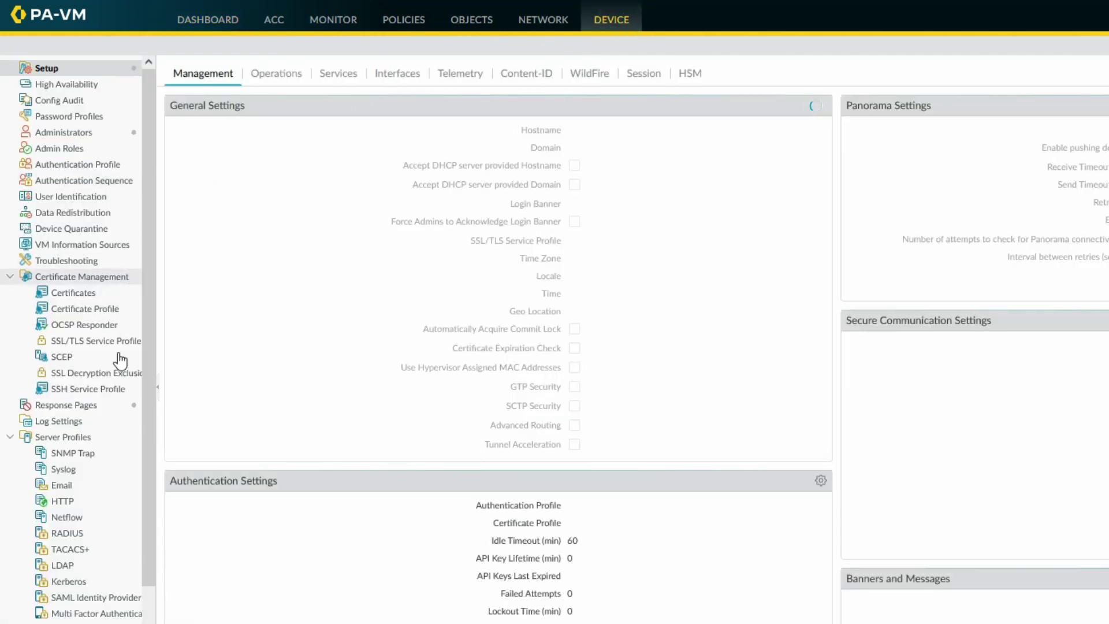
left_click(74, 474)
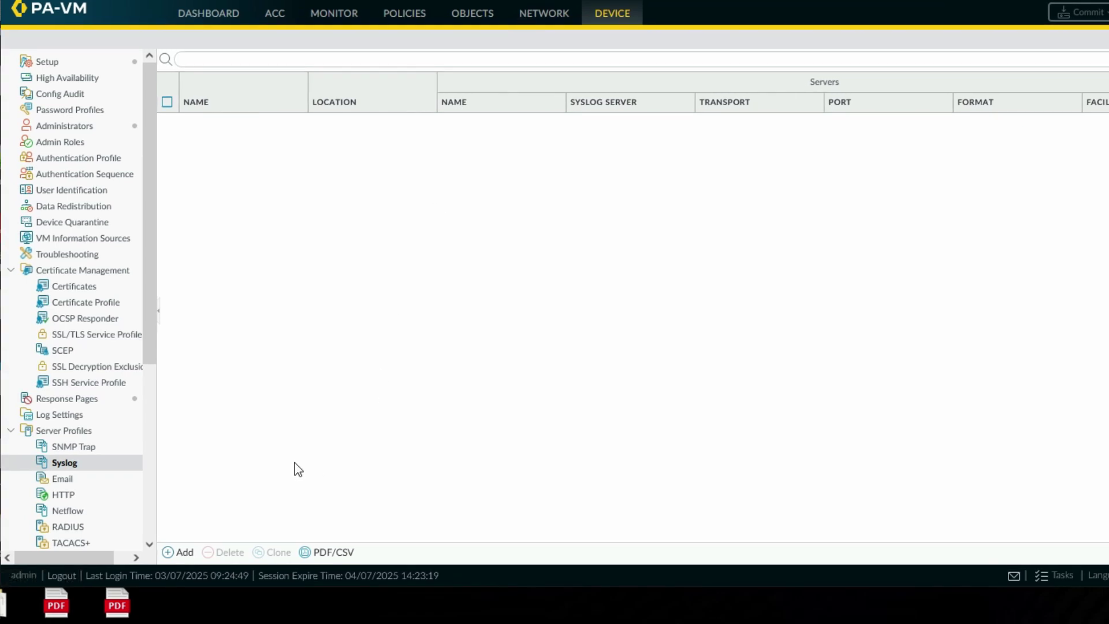
Step: Create Syslog_profile with a syslog server at 192.168.100.220, UDP 514, BSD format
left_click(184, 552)
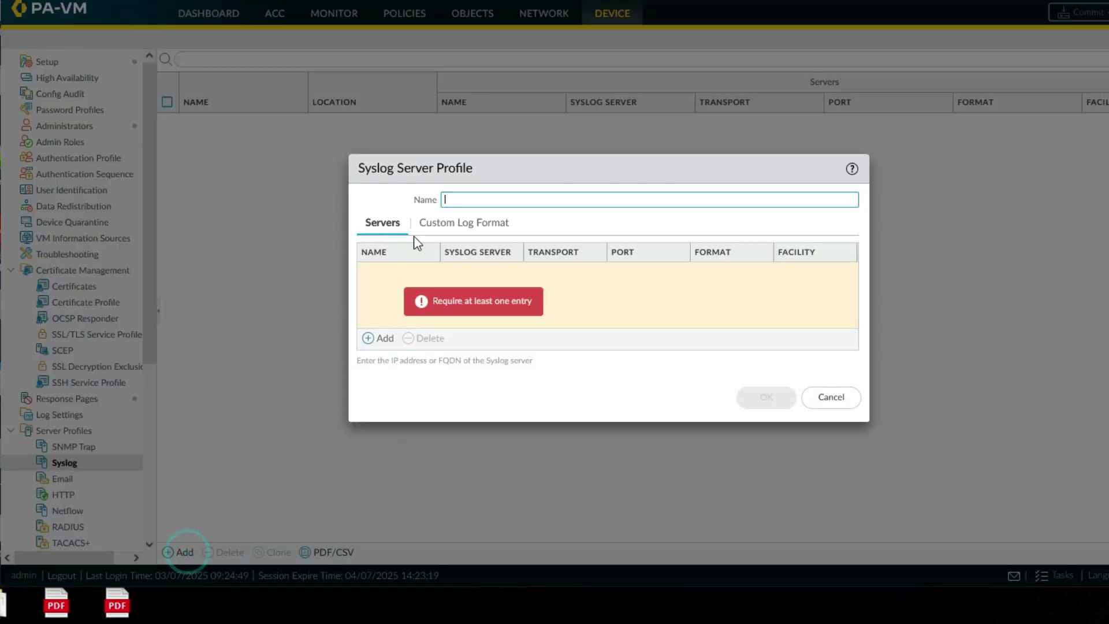
type("Sys")
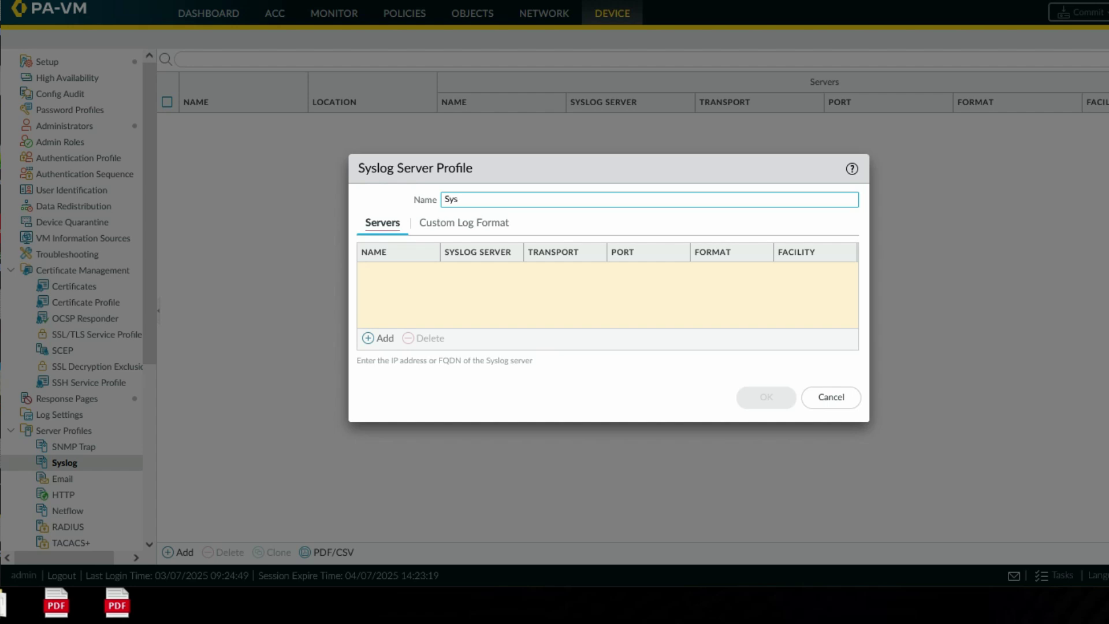
type("log_profile")
left_click(381, 338)
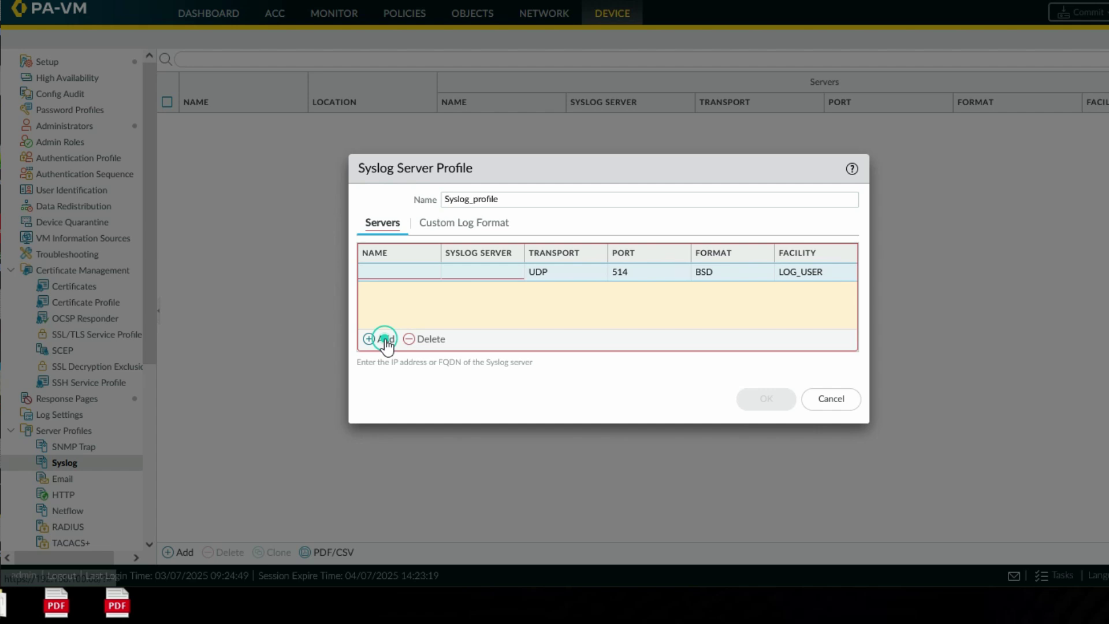
left_click(412, 271)
type("syslog")
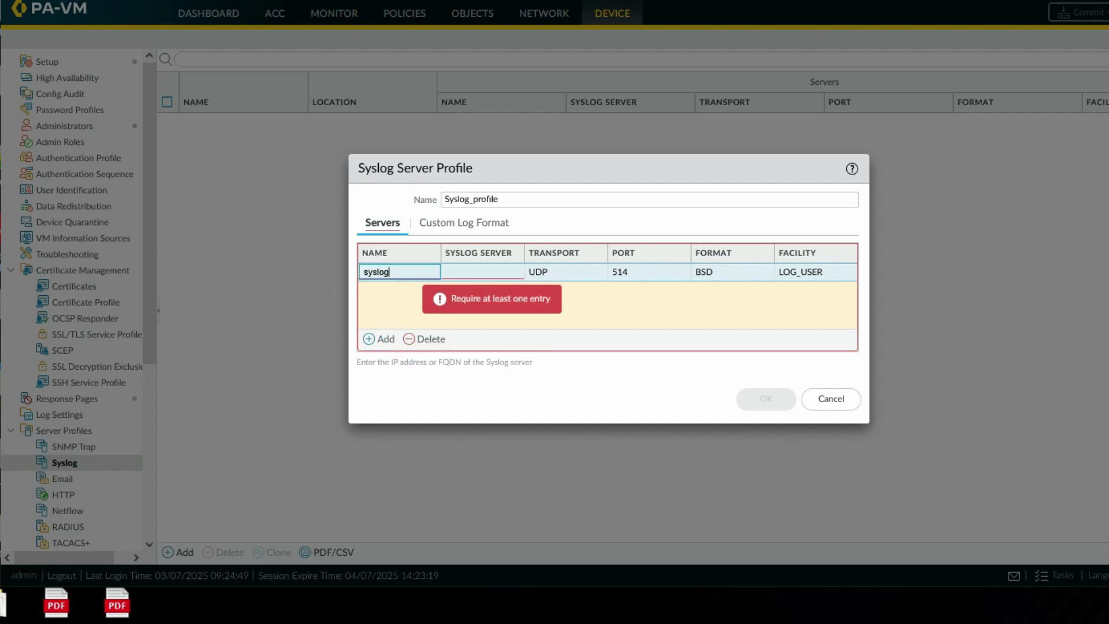
left_click(492, 271)
type("1")
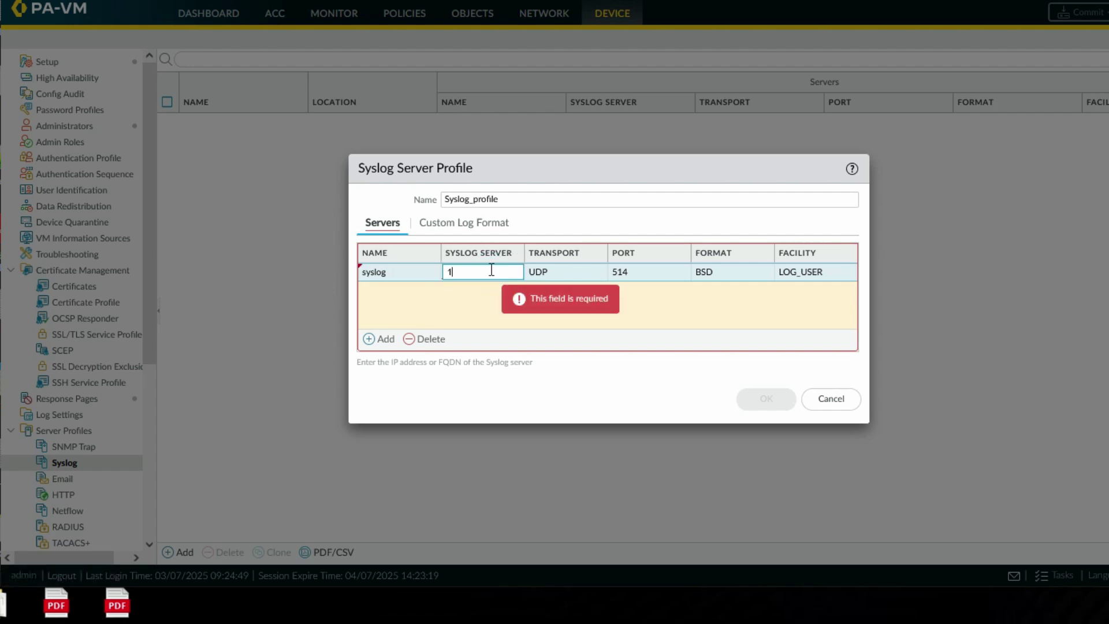
type("92.168.")
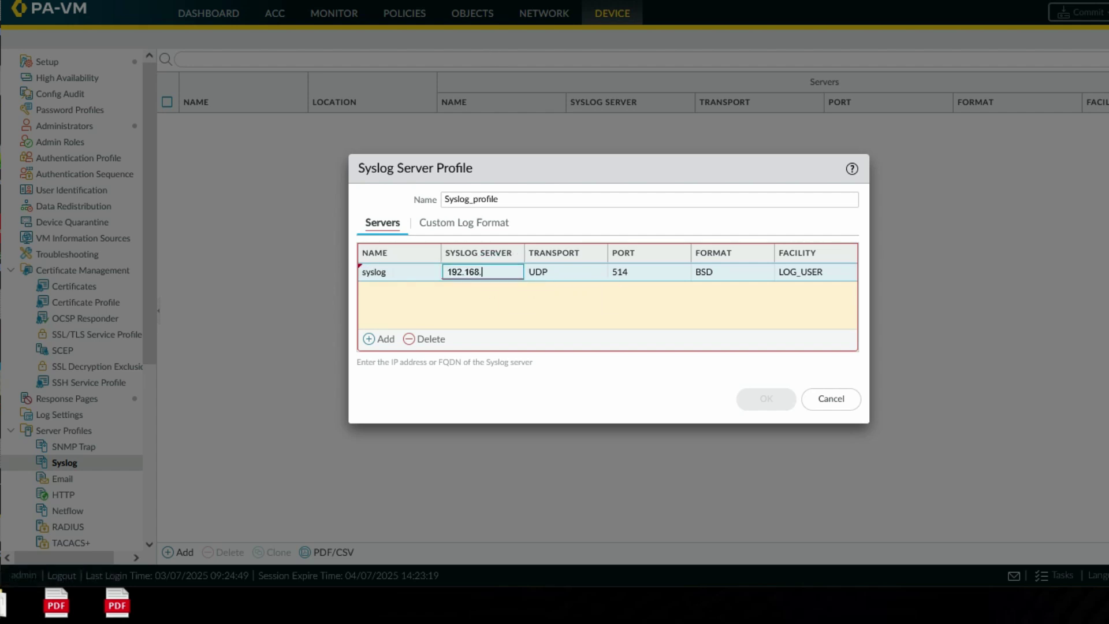
type("100.")
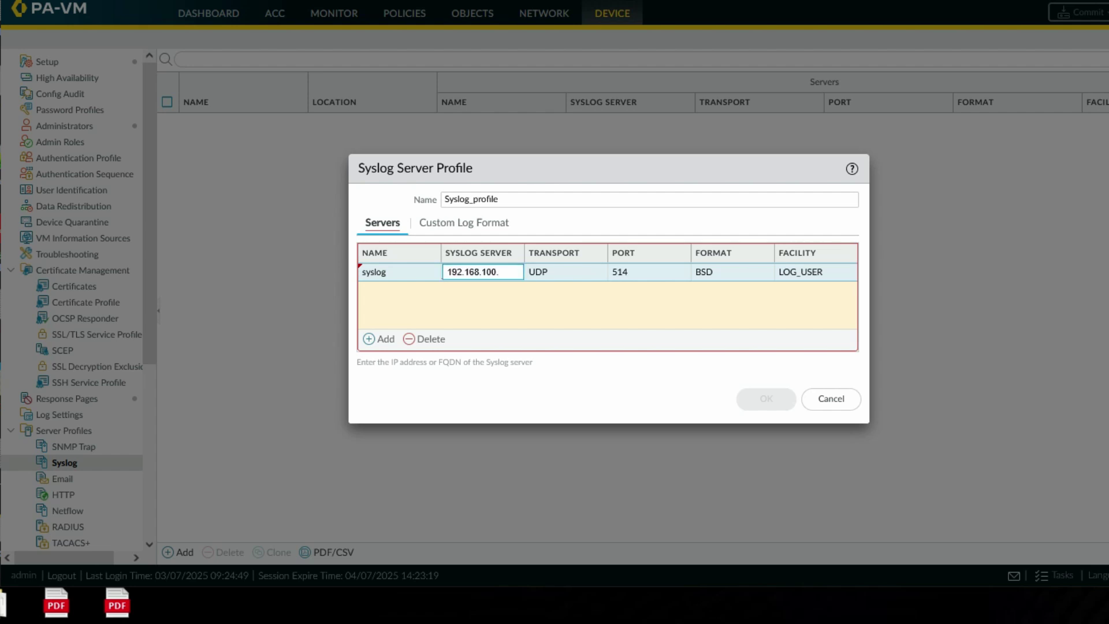
type("68220")
key("ctrl+a")
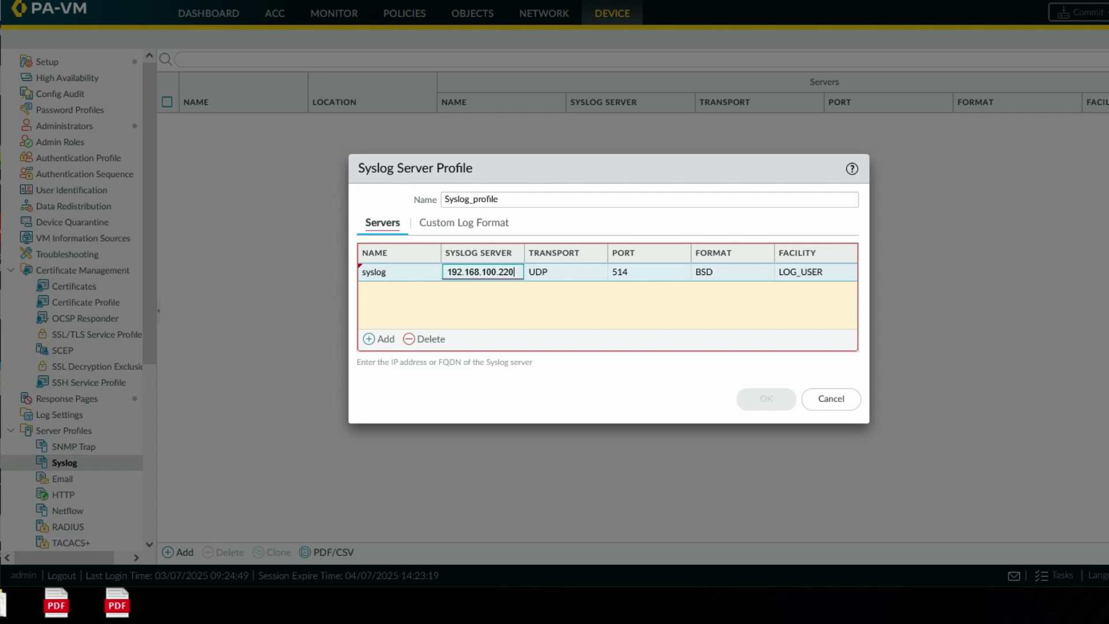
mouse_move(574, 276)
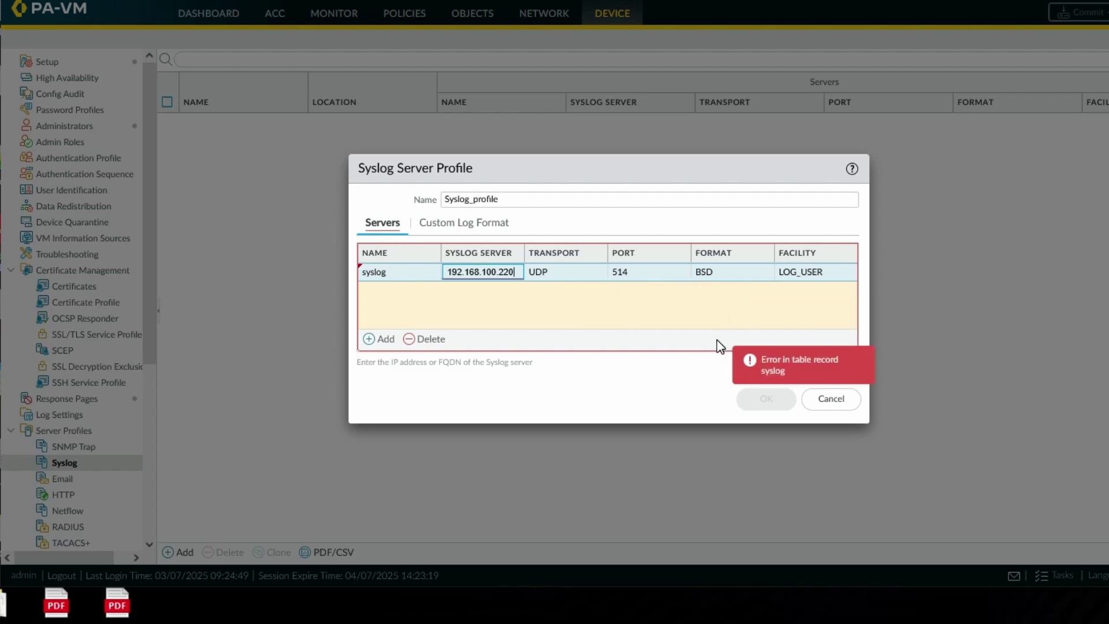
left_click(657, 379)
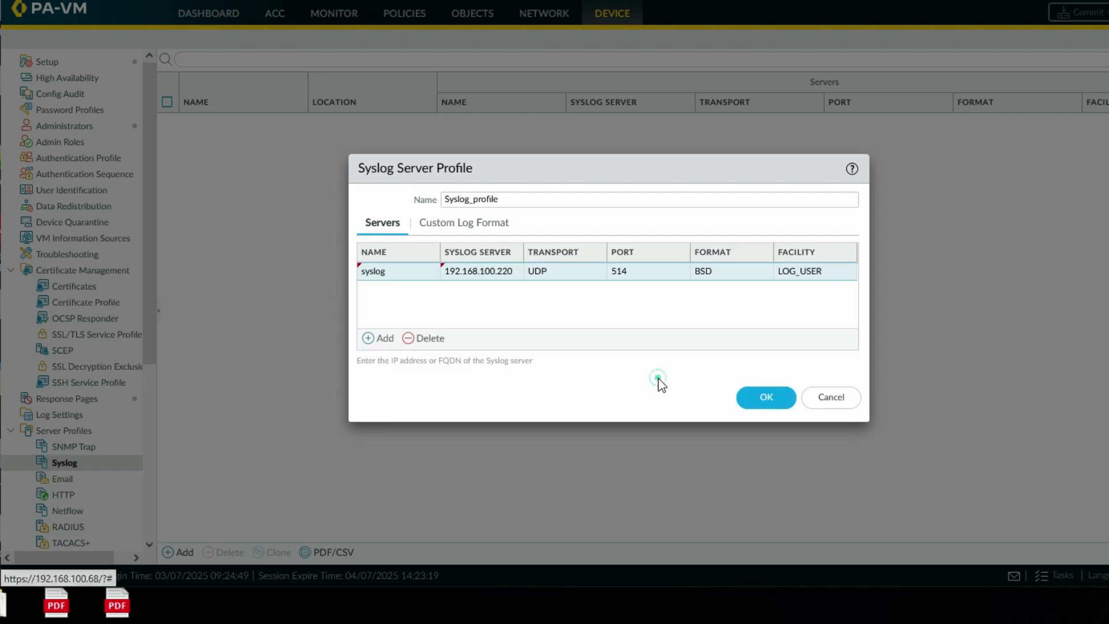
left_click(757, 398)
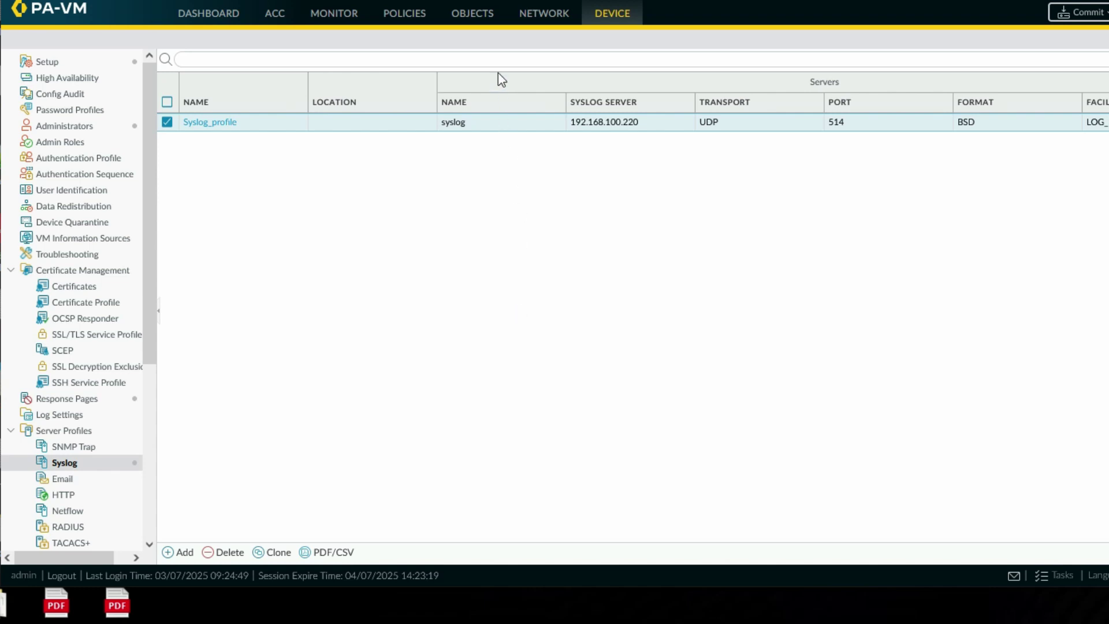
Step: In Objects > Log Forwarding, start a new profile named 'Log Forwarding profile'
left_click(475, 13)
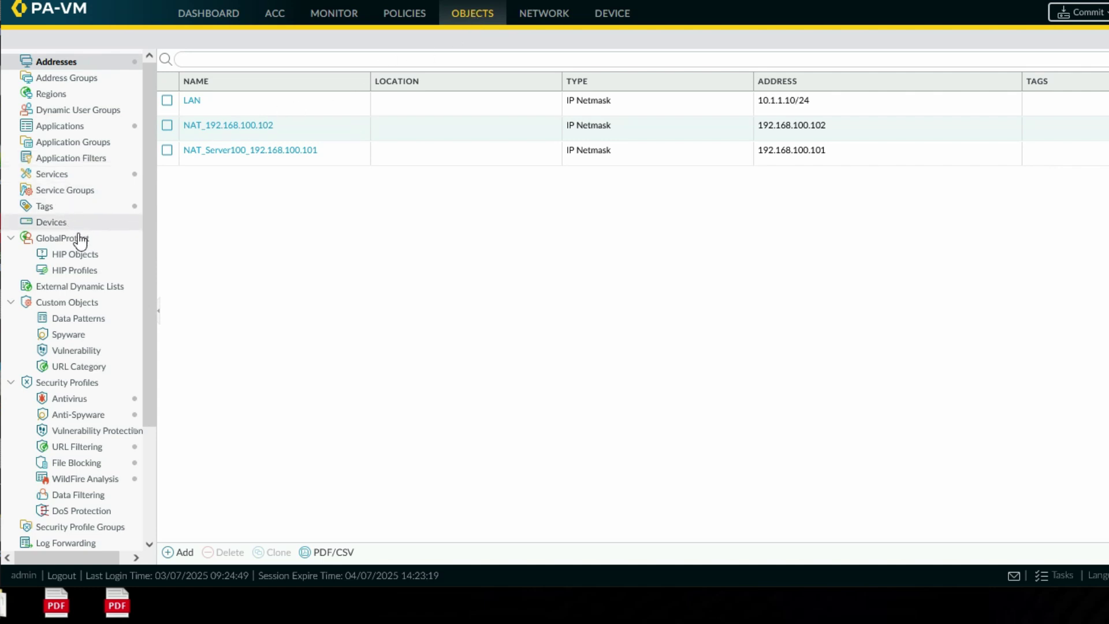
scroll(72, 393, "down", 3)
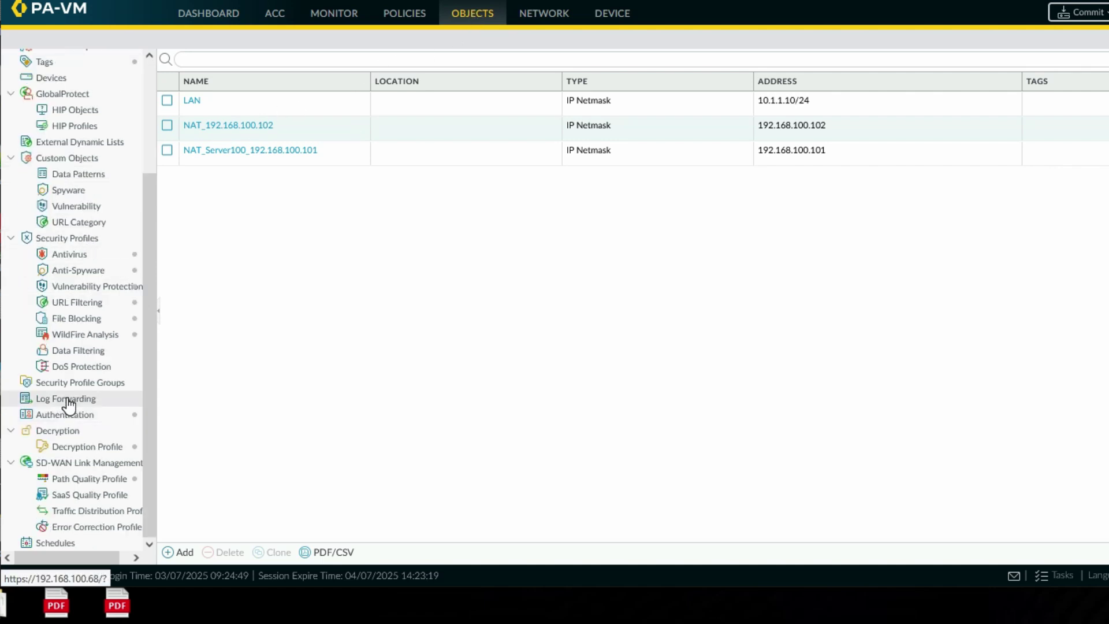
left_click(67, 400)
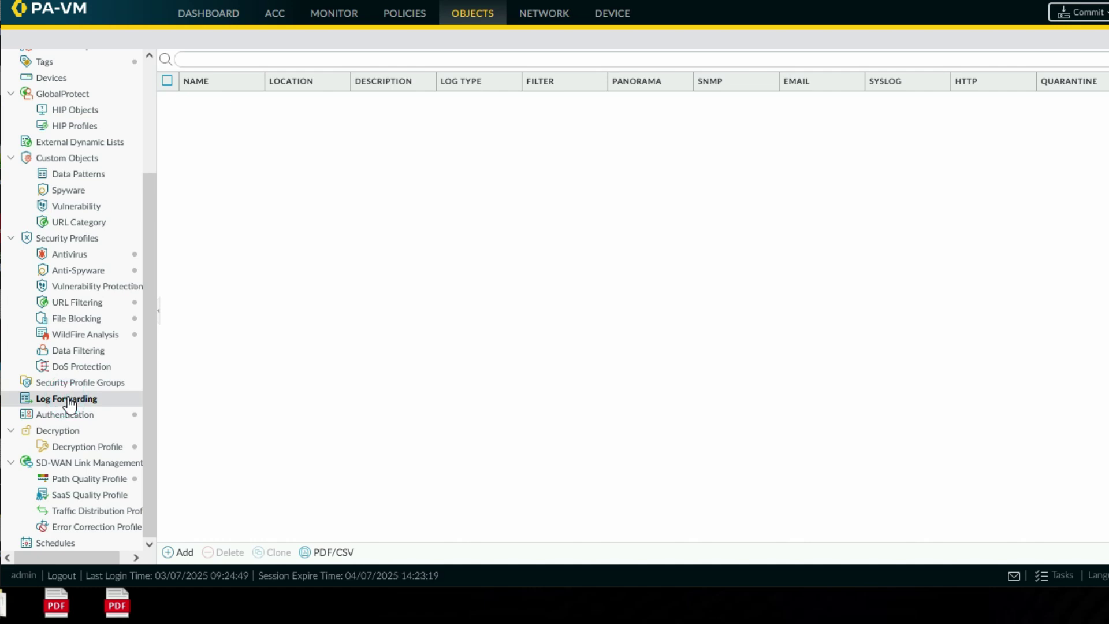
left_click(188, 553)
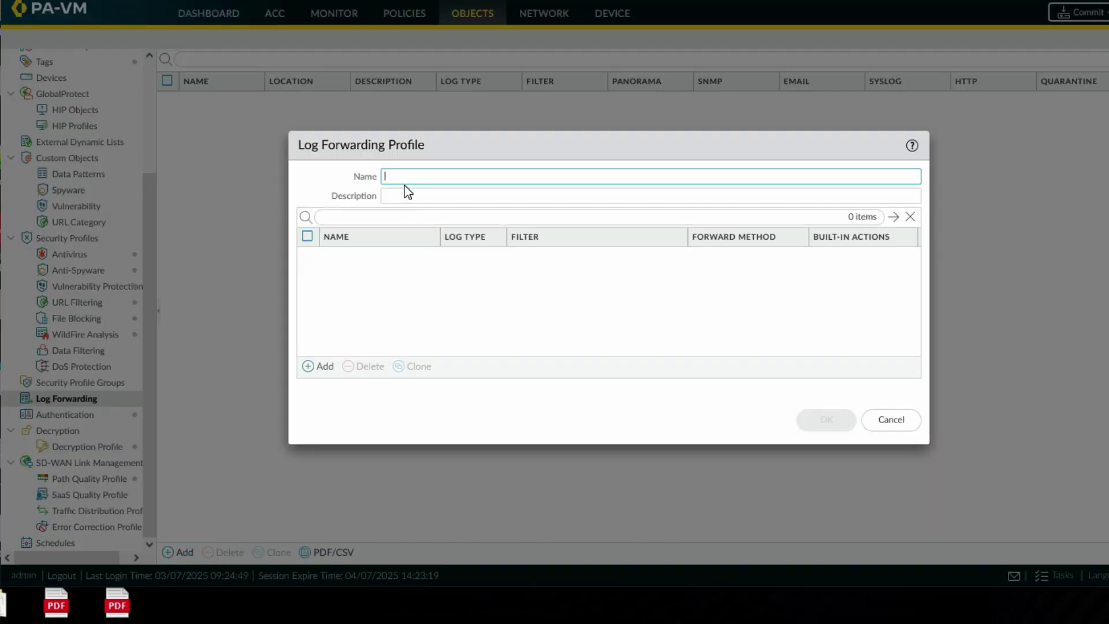
type("Log ")
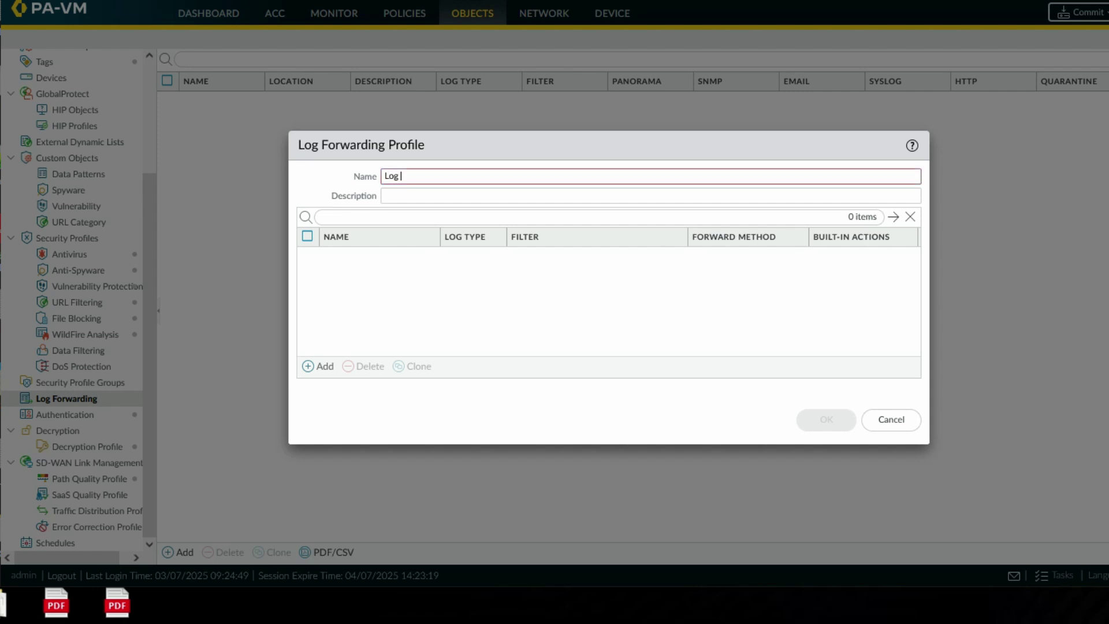
type("Forwarding profile")
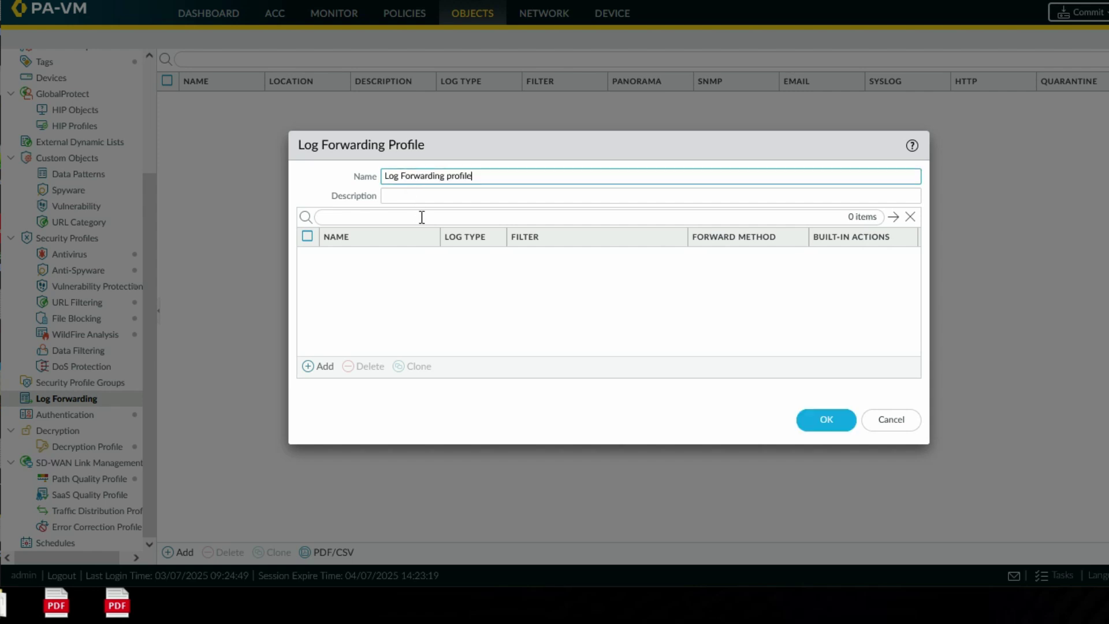
Step: Add traffic match list LOg_profile sending to syslog Syslog_profile, and save the profile
left_click(322, 366)
type("LOg_profie")
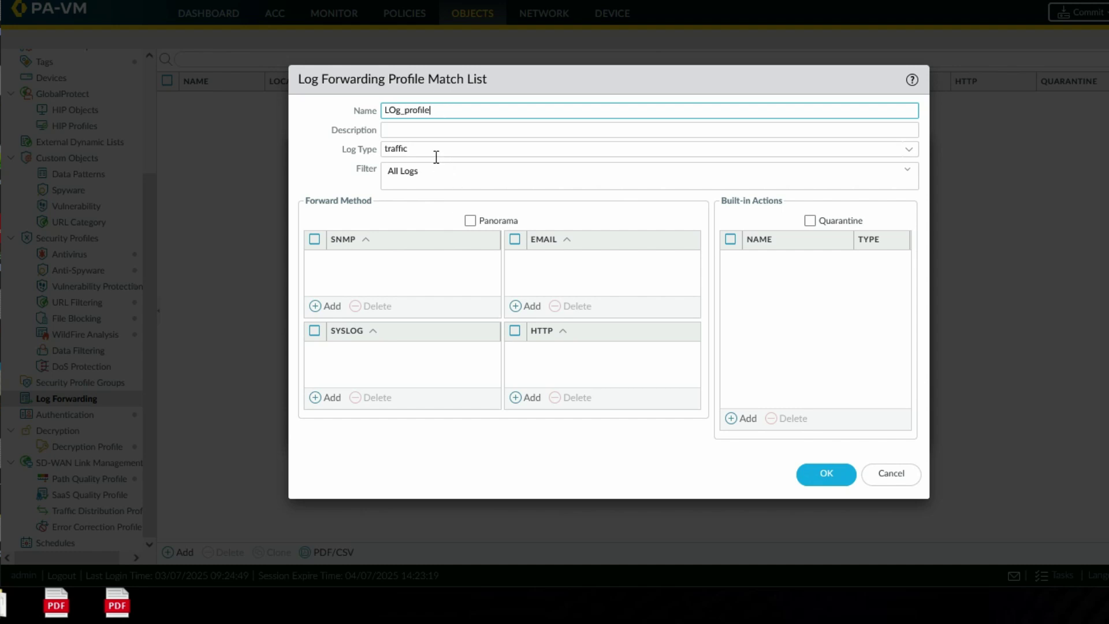
left_click(909, 151)
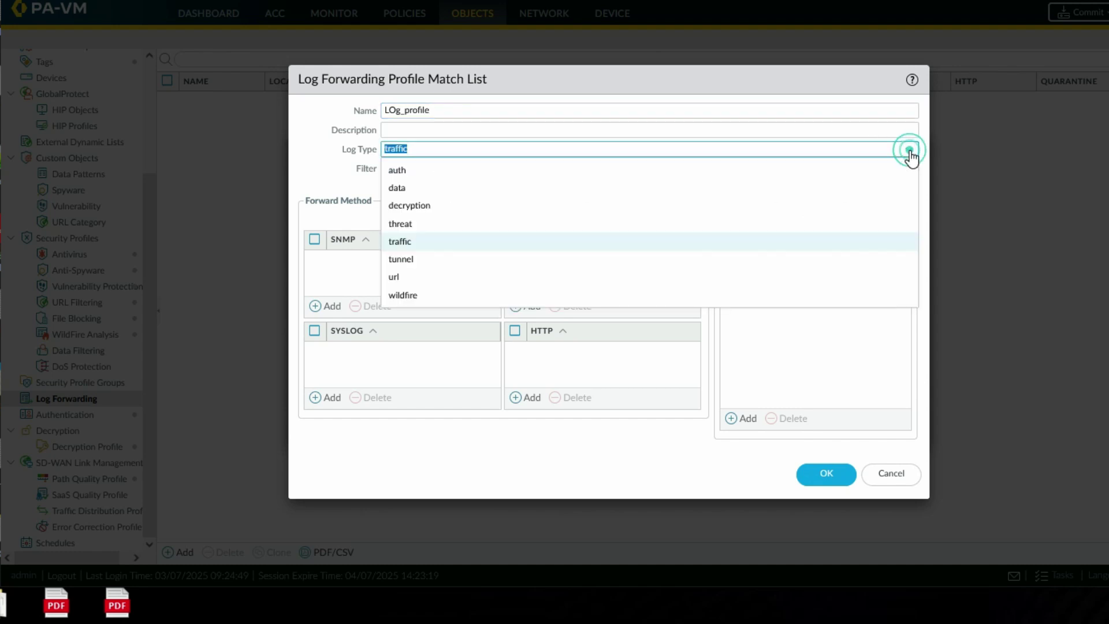
left_click(909, 151)
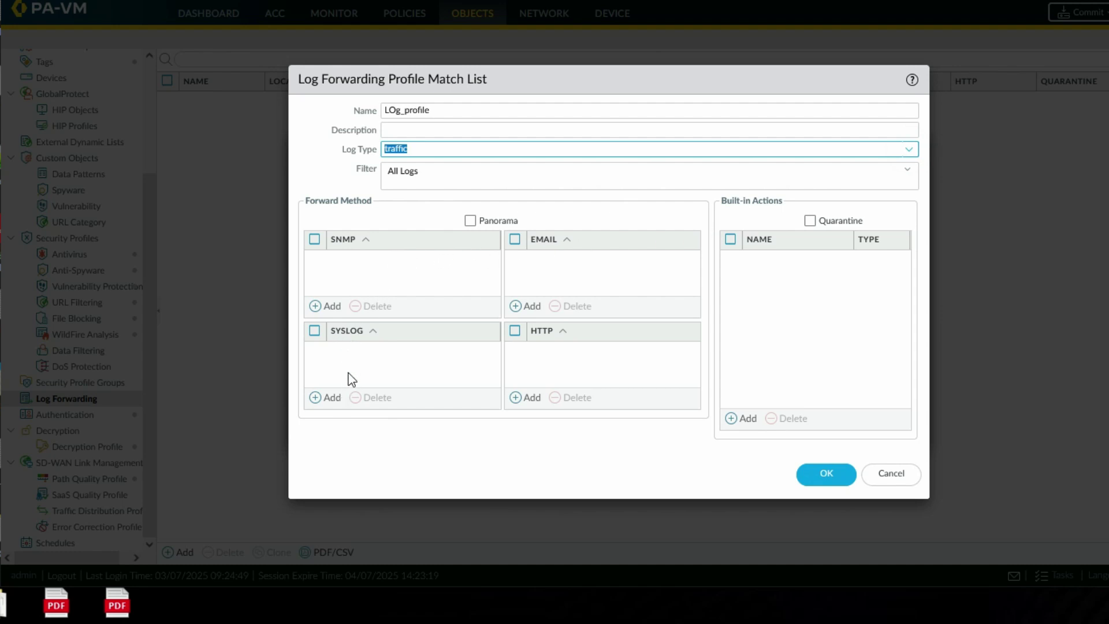
left_click(333, 400)
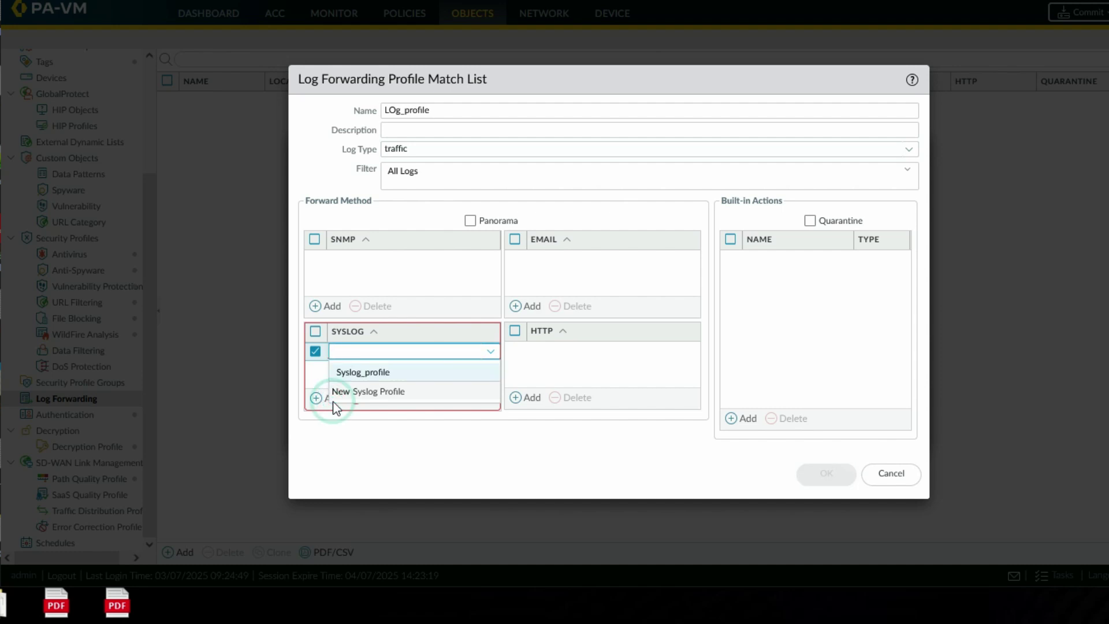
left_click(358, 372)
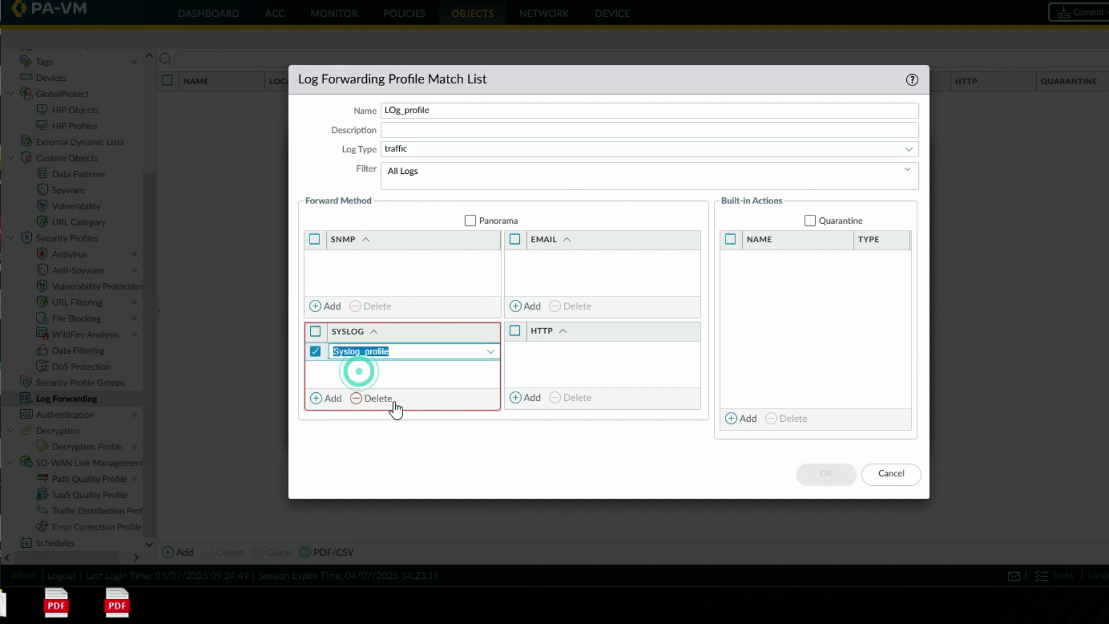
left_click(428, 426)
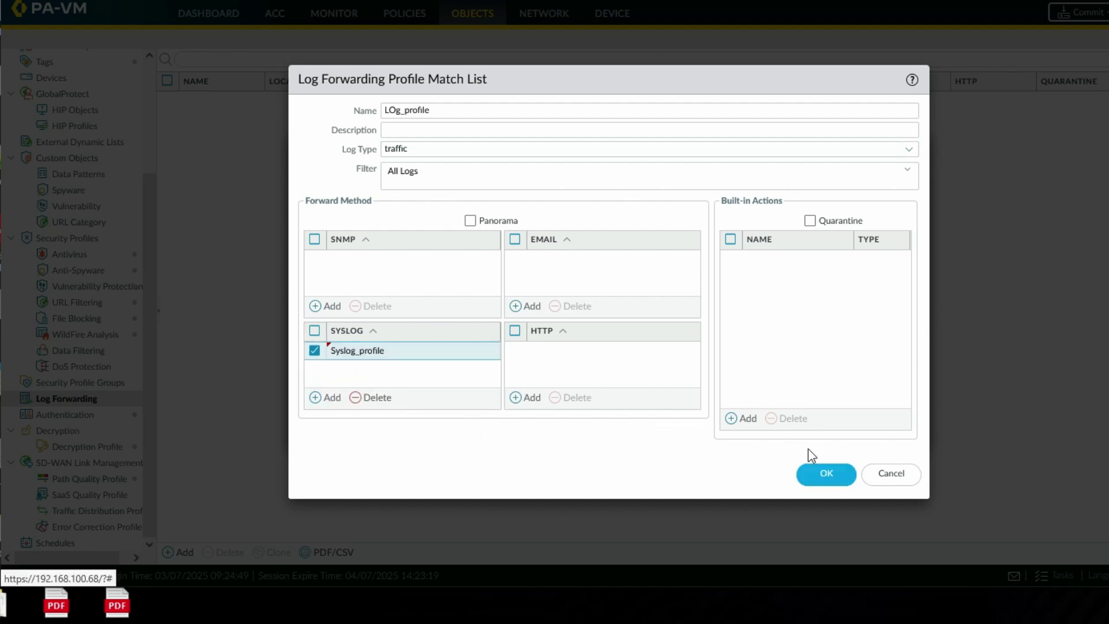
left_click(825, 475)
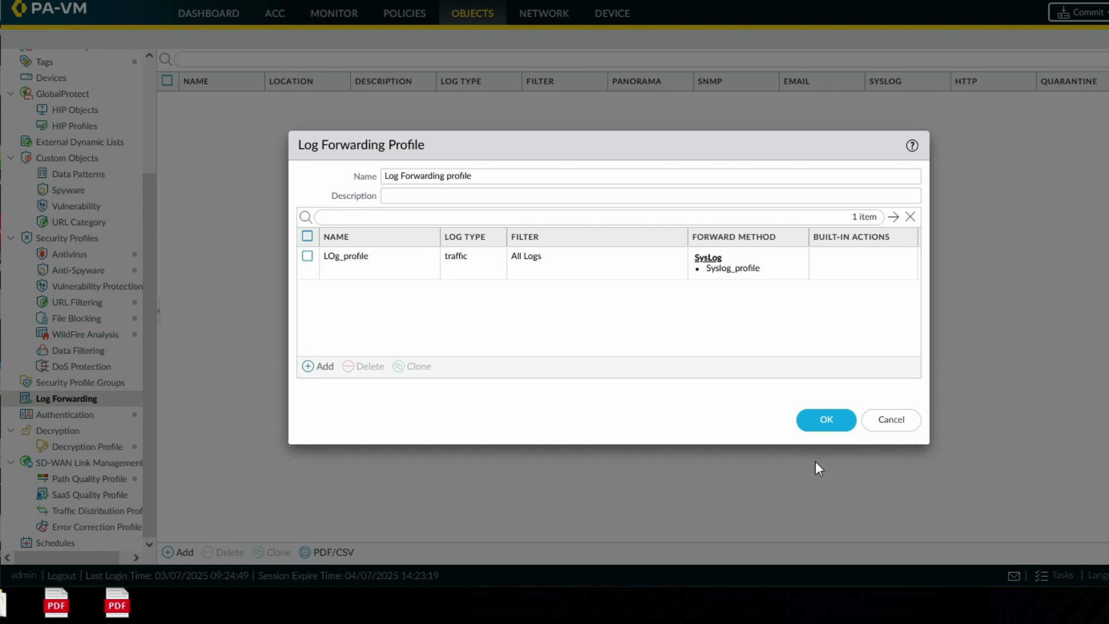
left_click(827, 420)
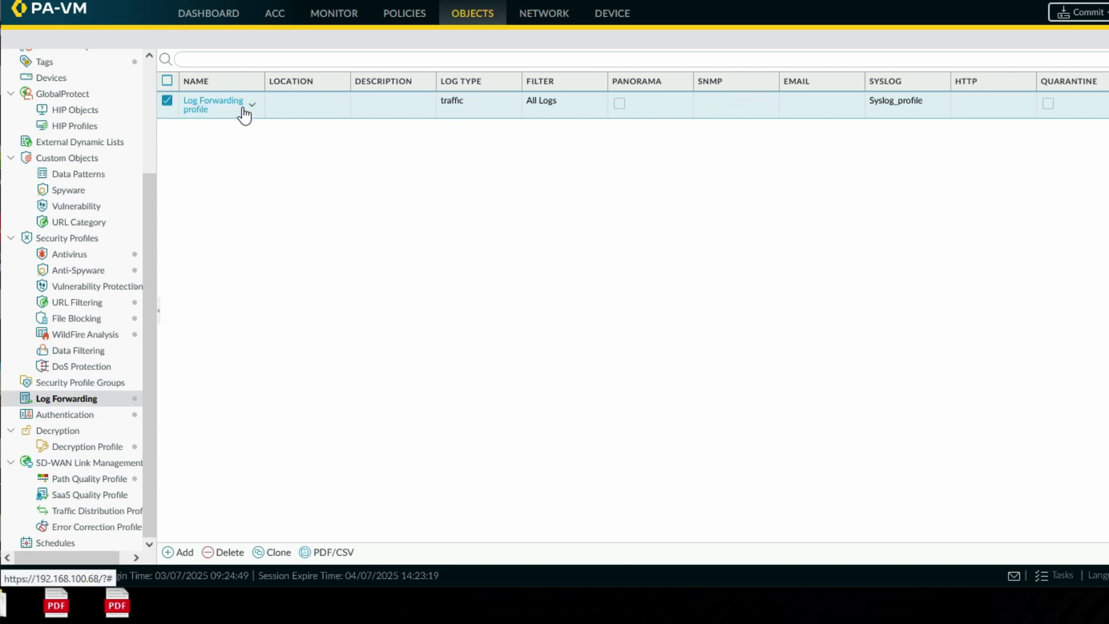
Step: Set the U-Turn_NAT-Server100 security rule's Log Forwarding to 'Log Forwarding profile'
left_click(421, 23)
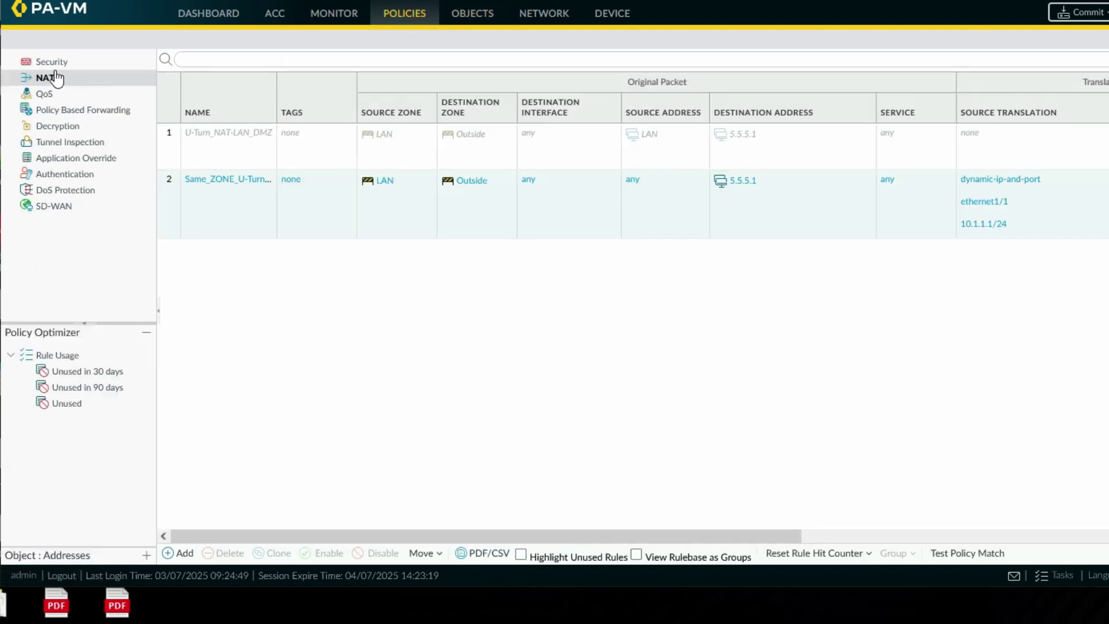
left_click(54, 64)
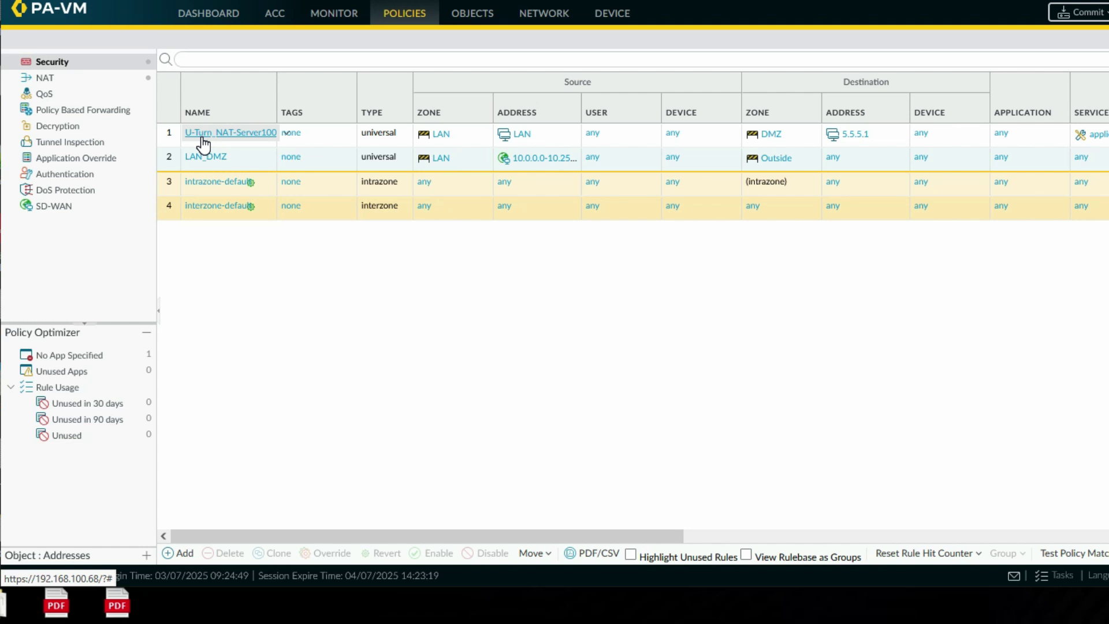
left_click(201, 138)
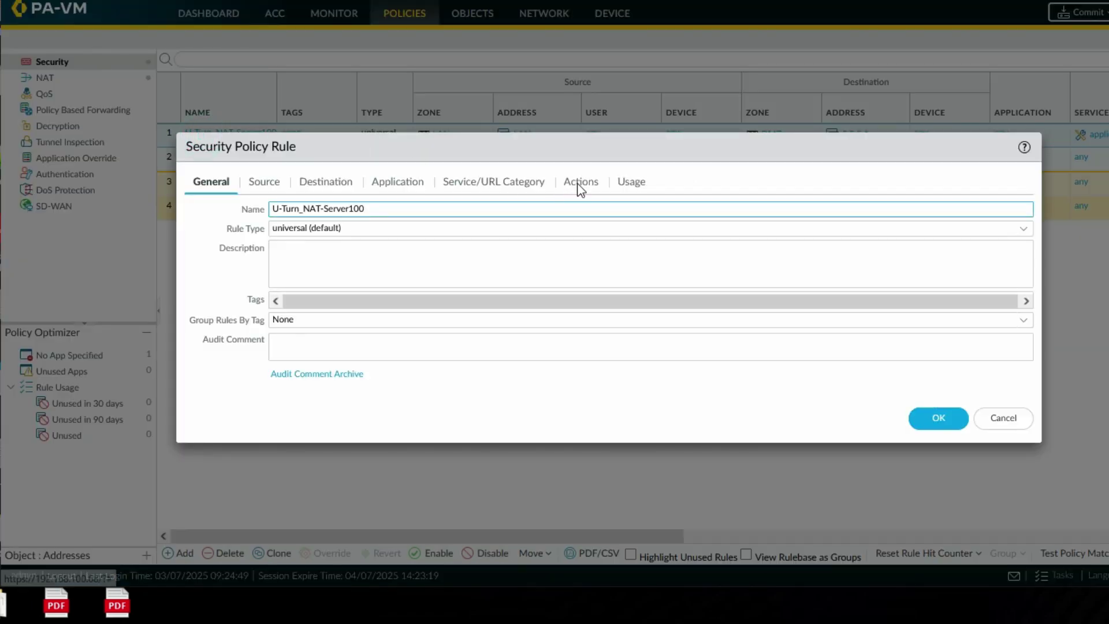
left_click(580, 183)
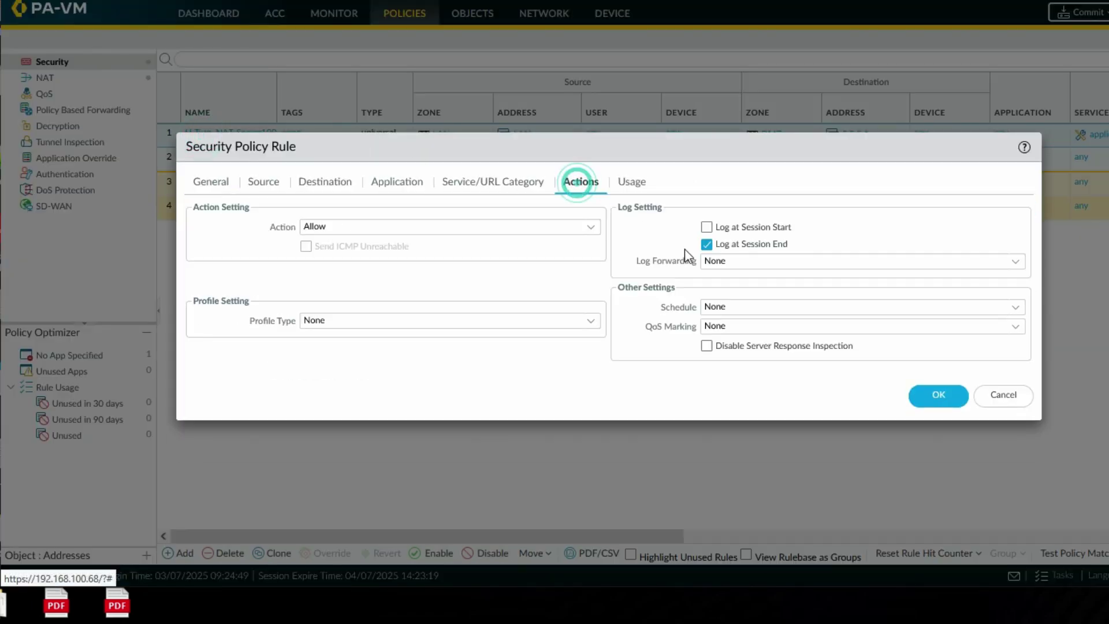
left_click(1016, 261)
left_click(902, 299)
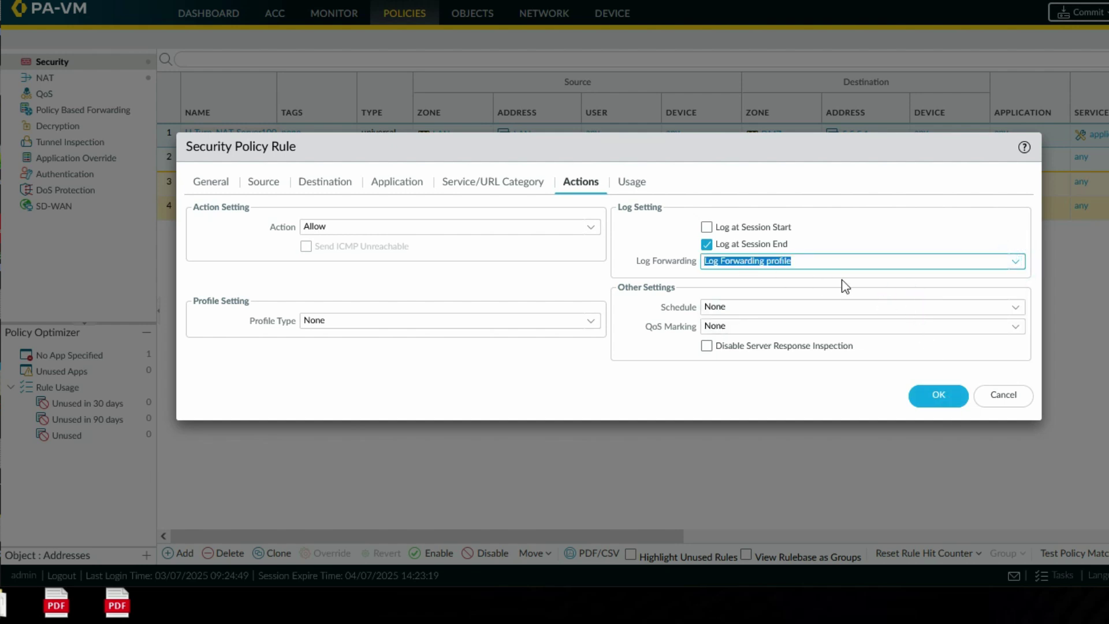
left_click(930, 398)
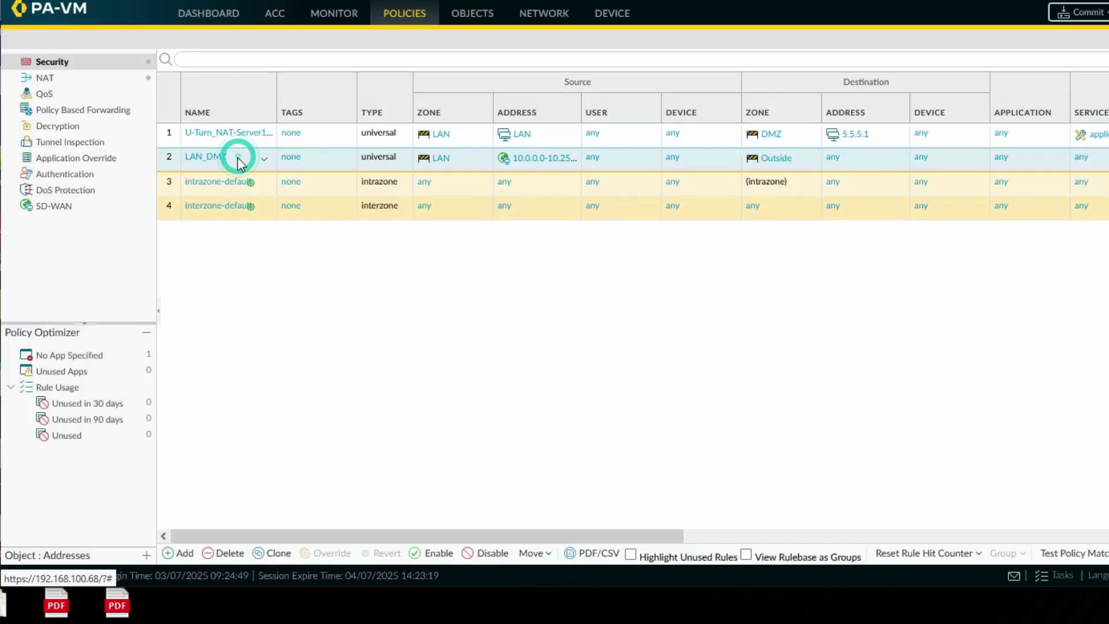
Step: Set the LAN_DMZ security rule's Log Forwarding to 'Log Forwarding profile'
left_click(237, 159)
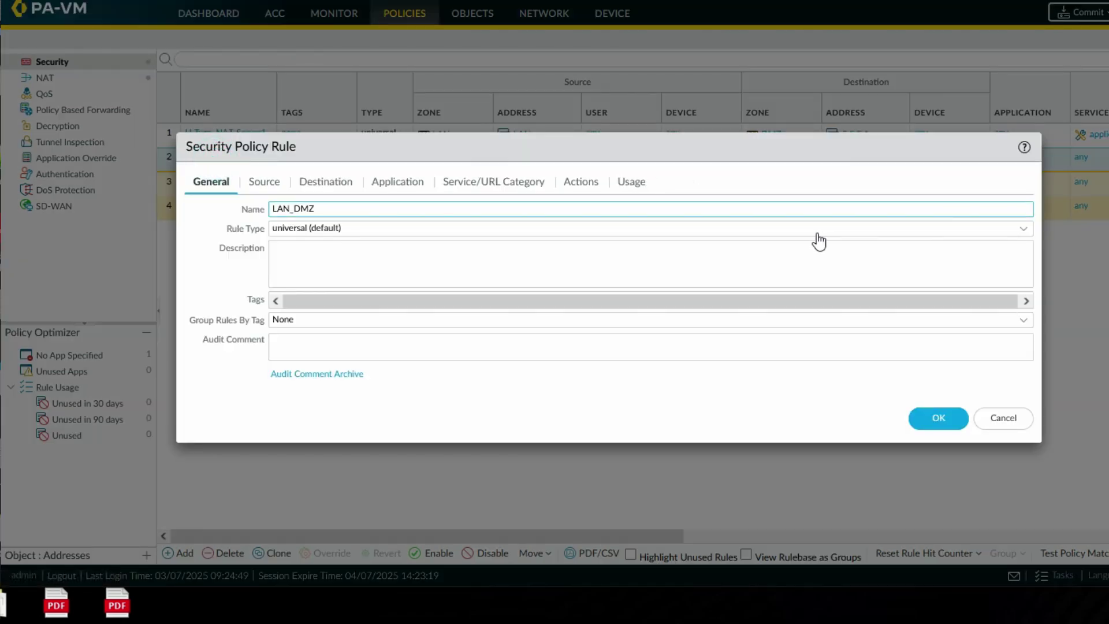
left_click(592, 185)
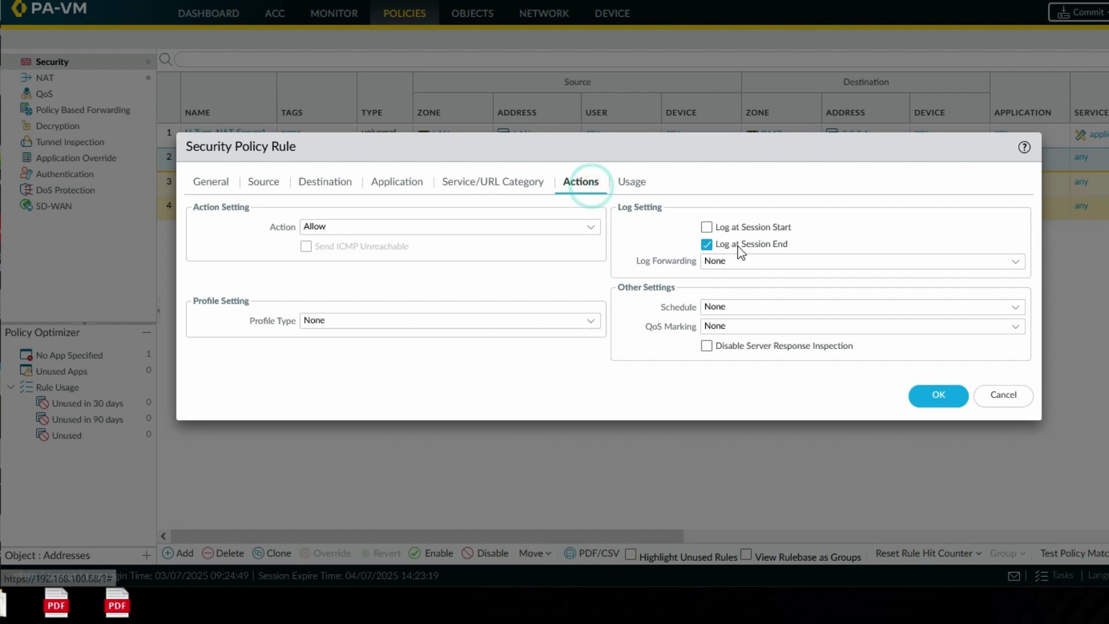
left_click(1020, 262)
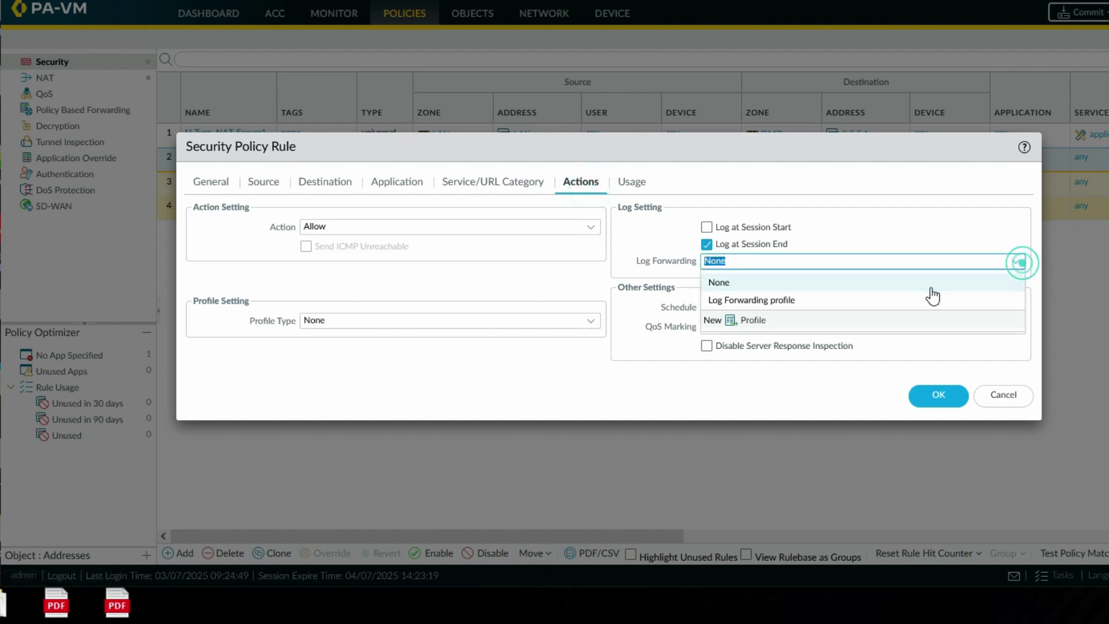
left_click(884, 298)
left_click(939, 395)
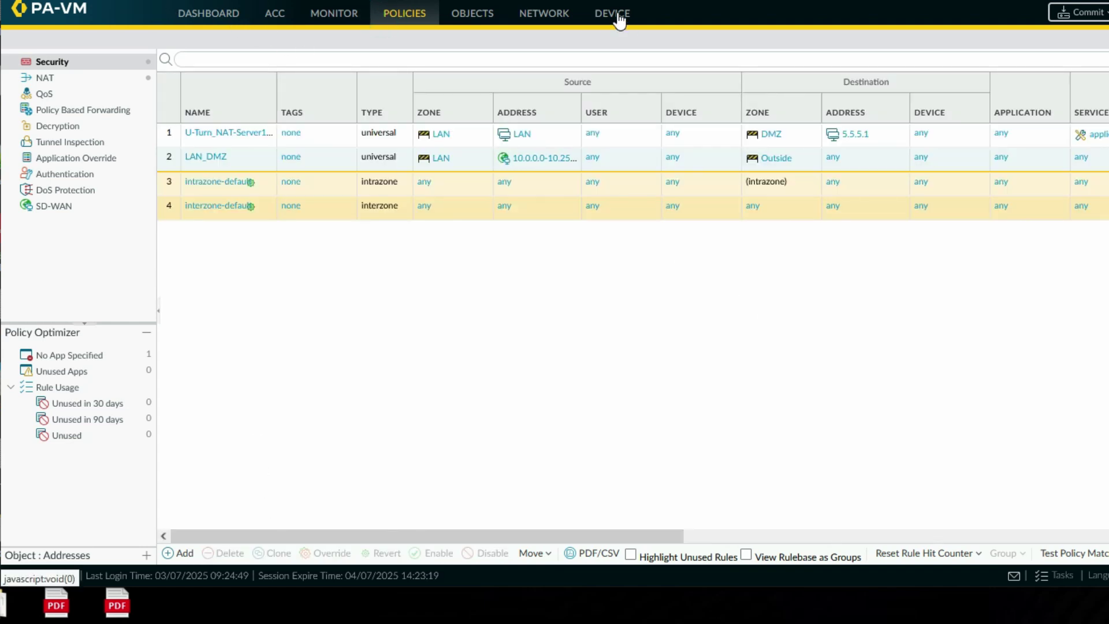
left_click(619, 17)
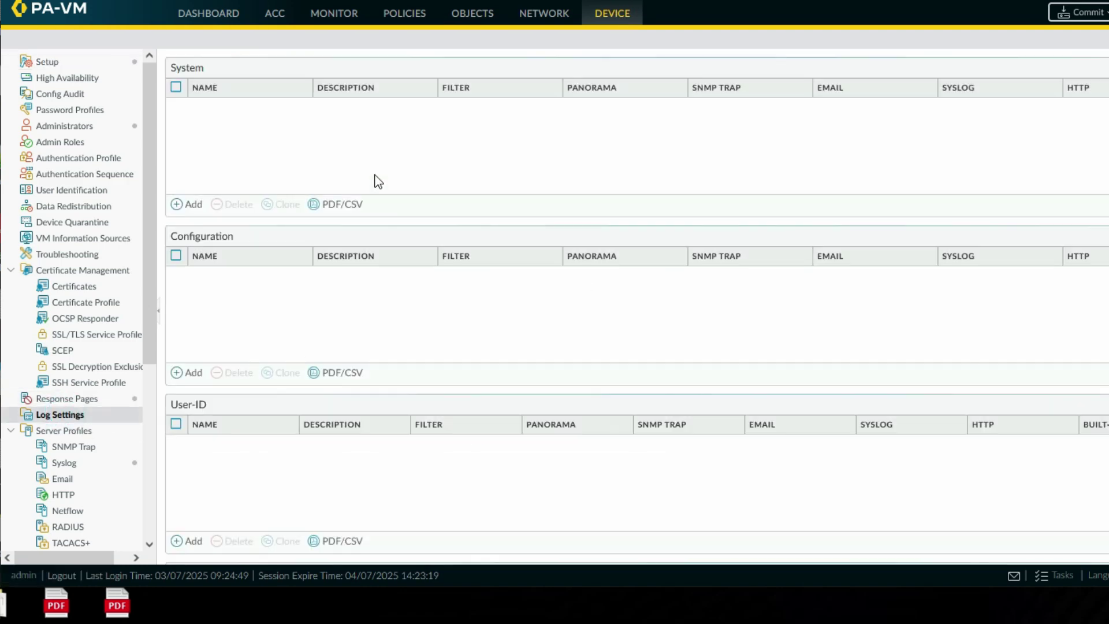
Step: Add System log entry System_log forwarding all logs to syslog Syslog_profile
left_click(190, 207)
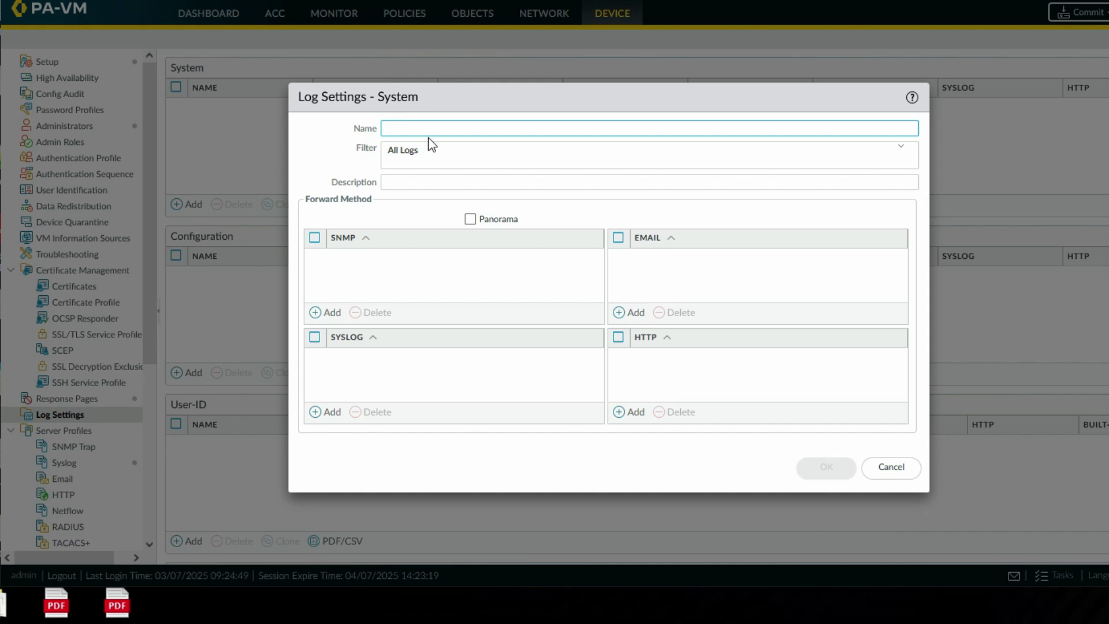
type("Sy")
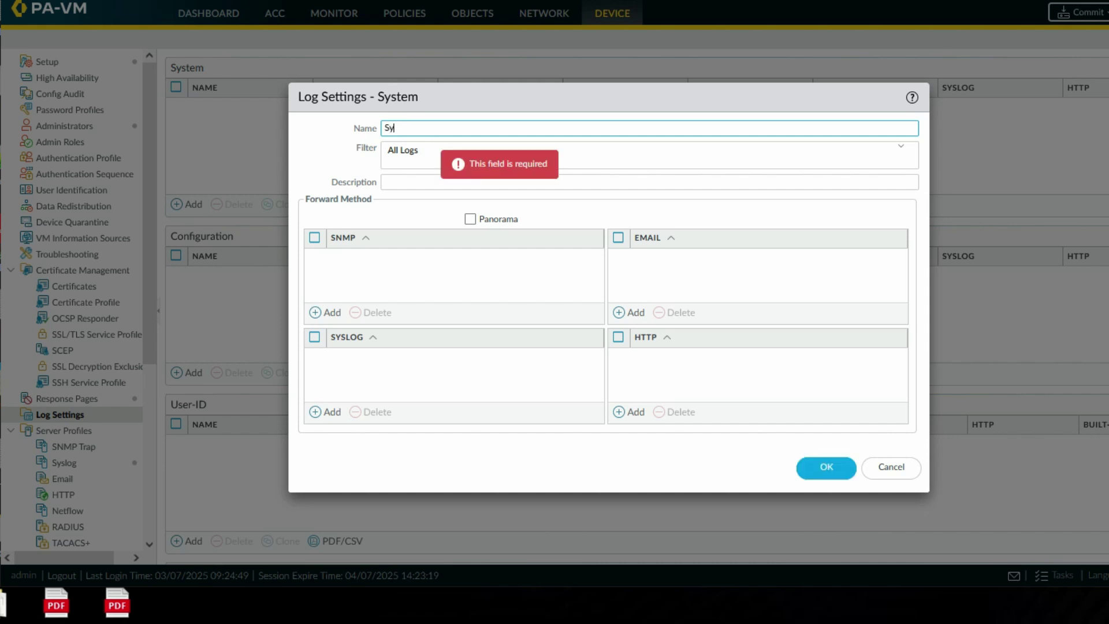
type("stem_log")
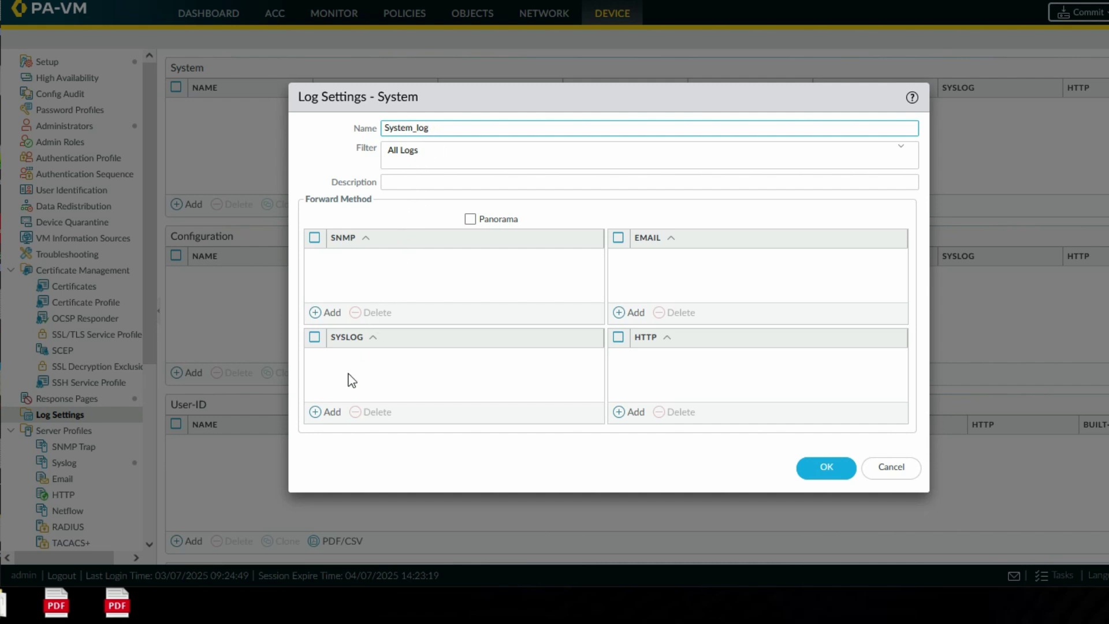
left_click(334, 414)
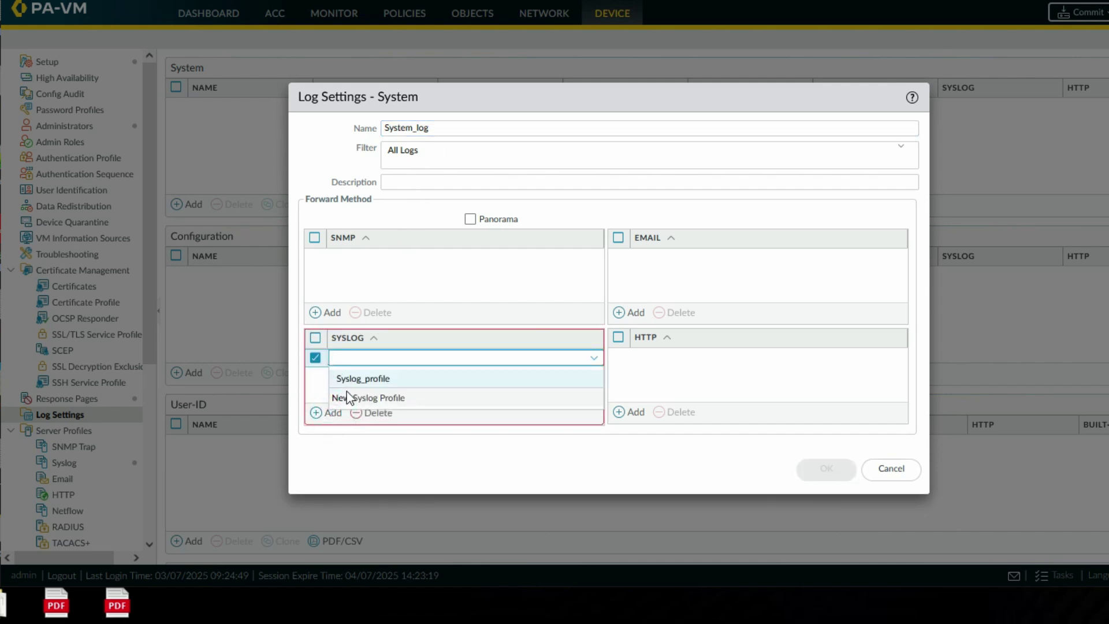
left_click(352, 376)
left_click(494, 458)
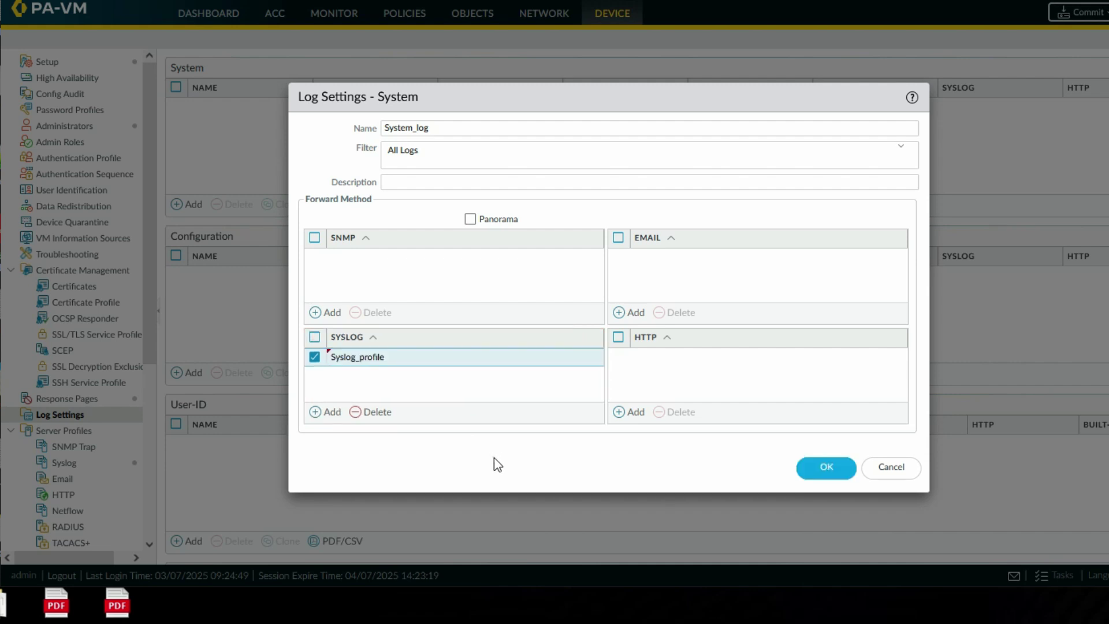
left_click(836, 472)
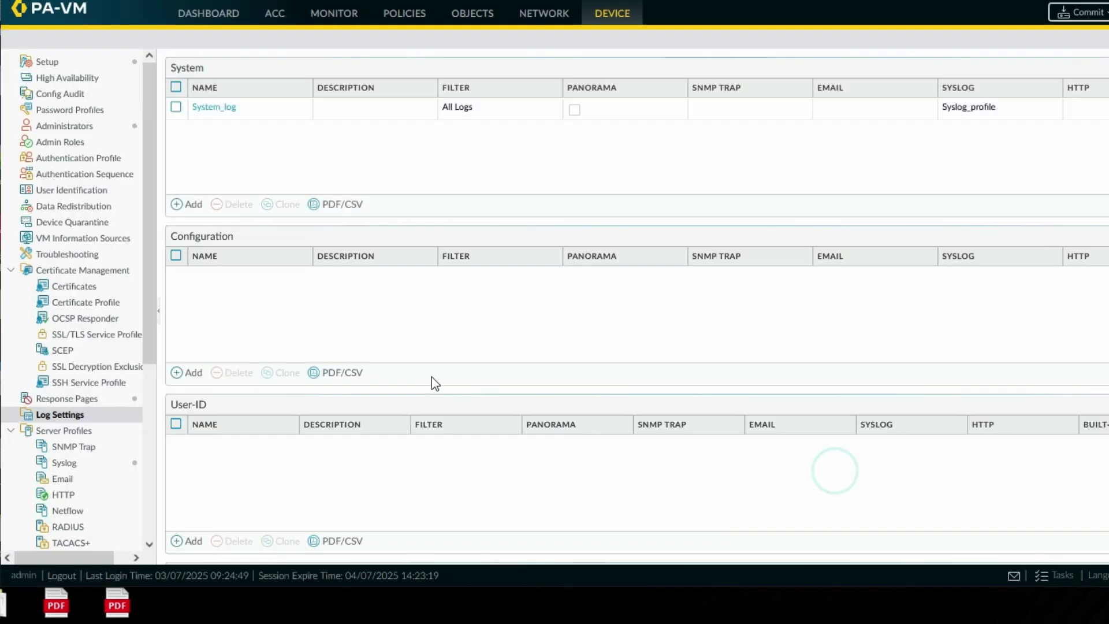
scroll(225, 247, "down", 2)
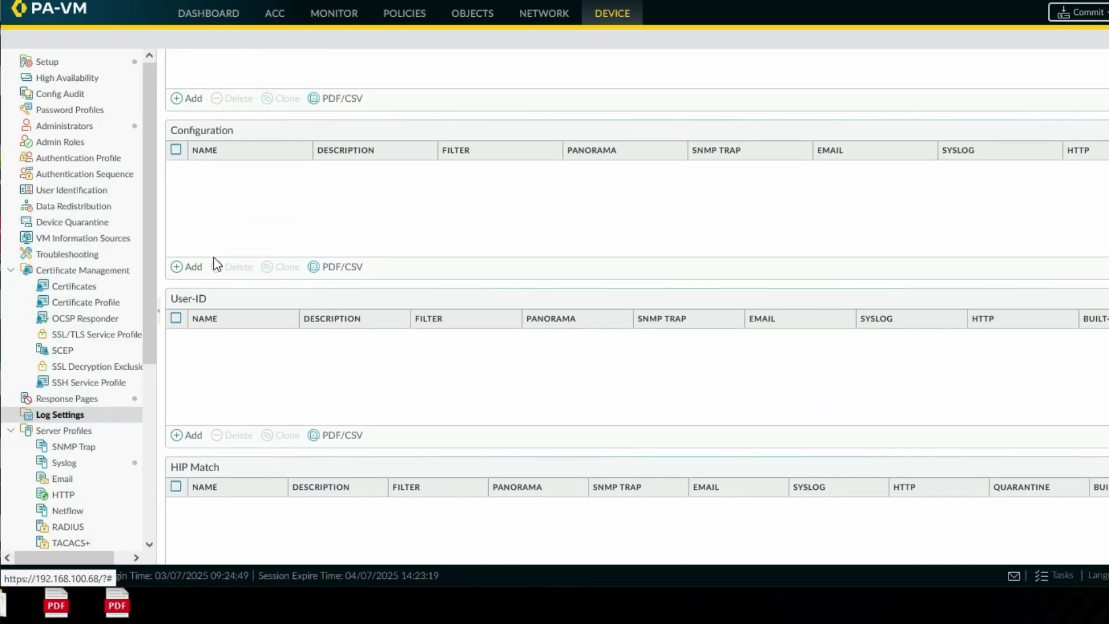
Step: Add Configuration log entry 'Configuration Log' with Syslog_profile as its syslog destination
left_click(194, 267)
left_click(422, 137)
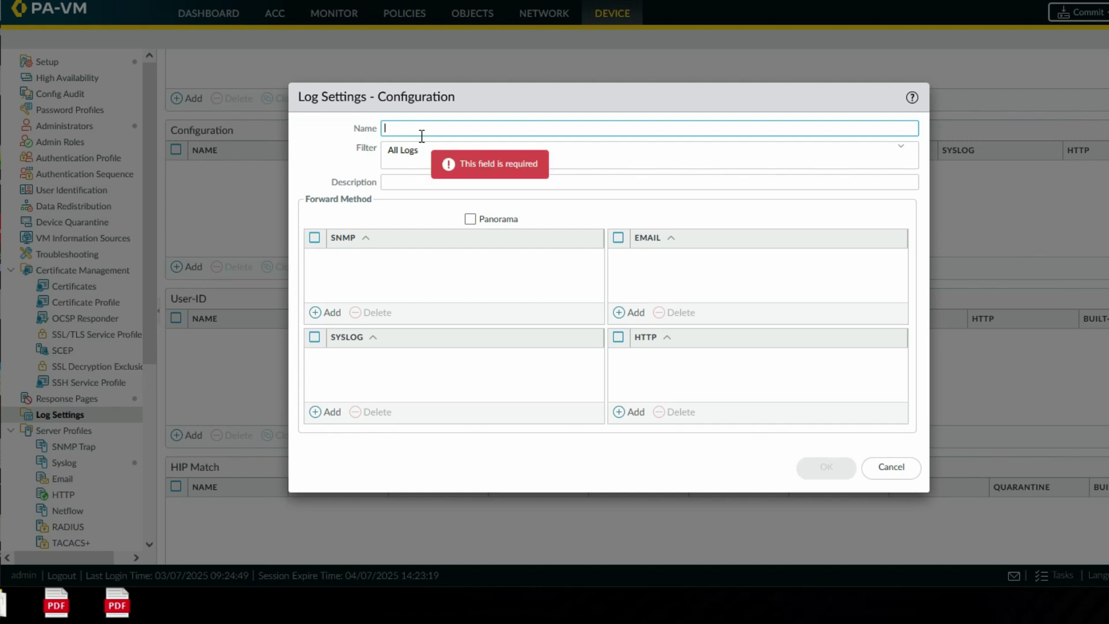
type("Configura")
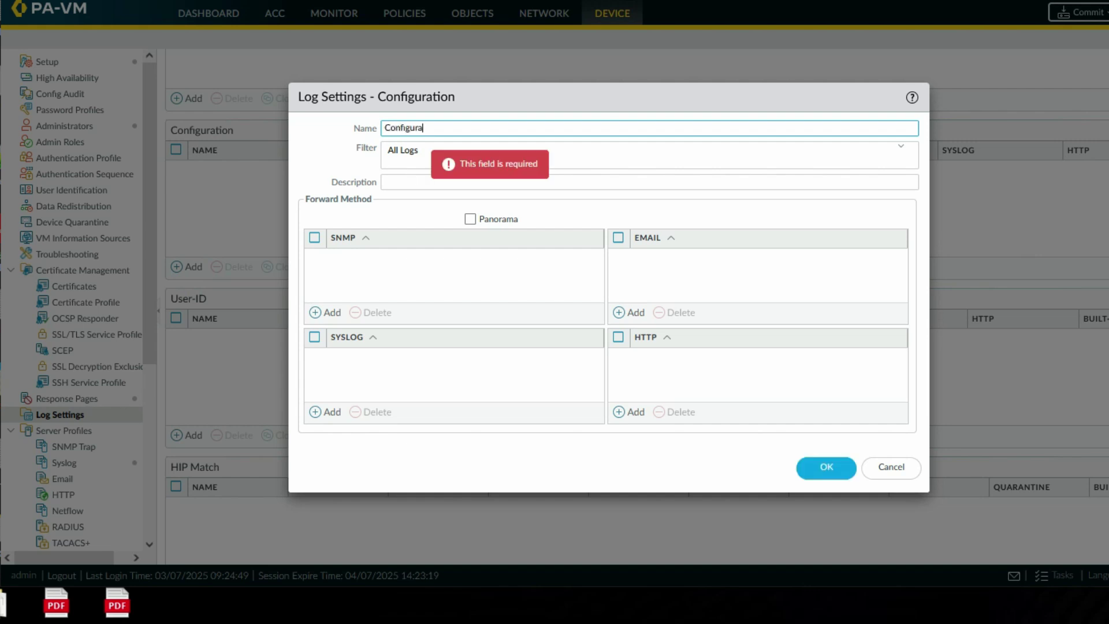
type("tion L")
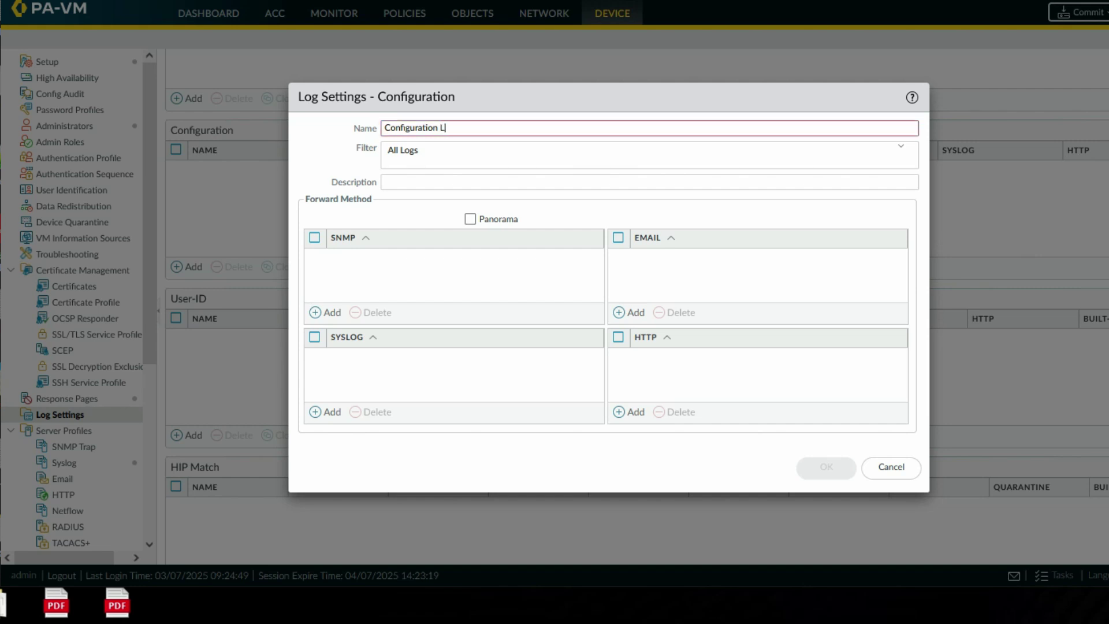
type("og")
left_click(325, 411)
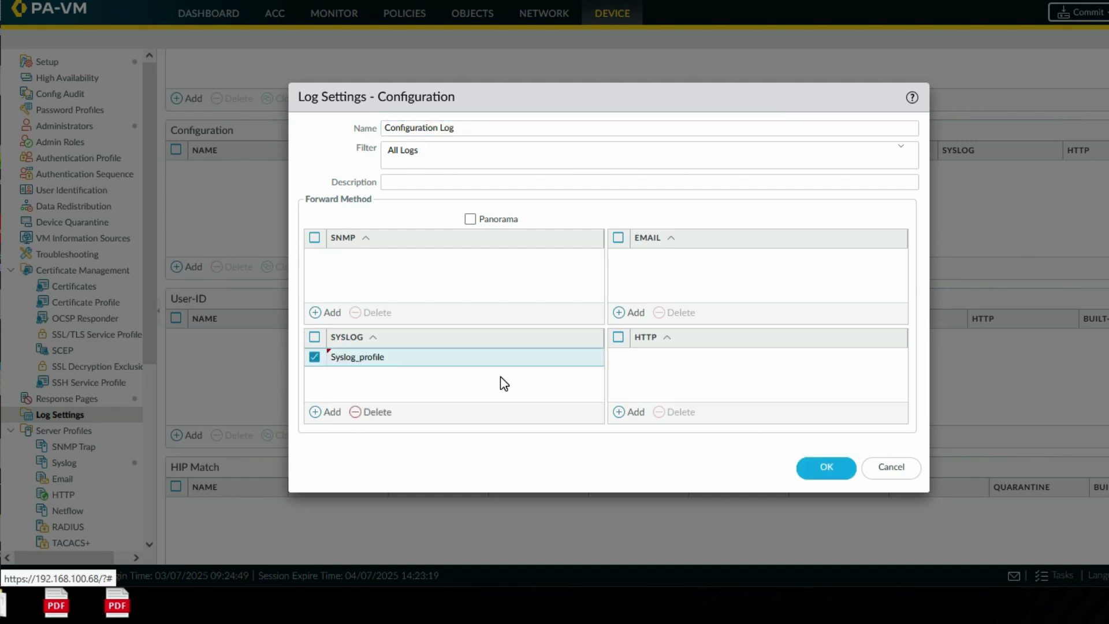
left_click(812, 463)
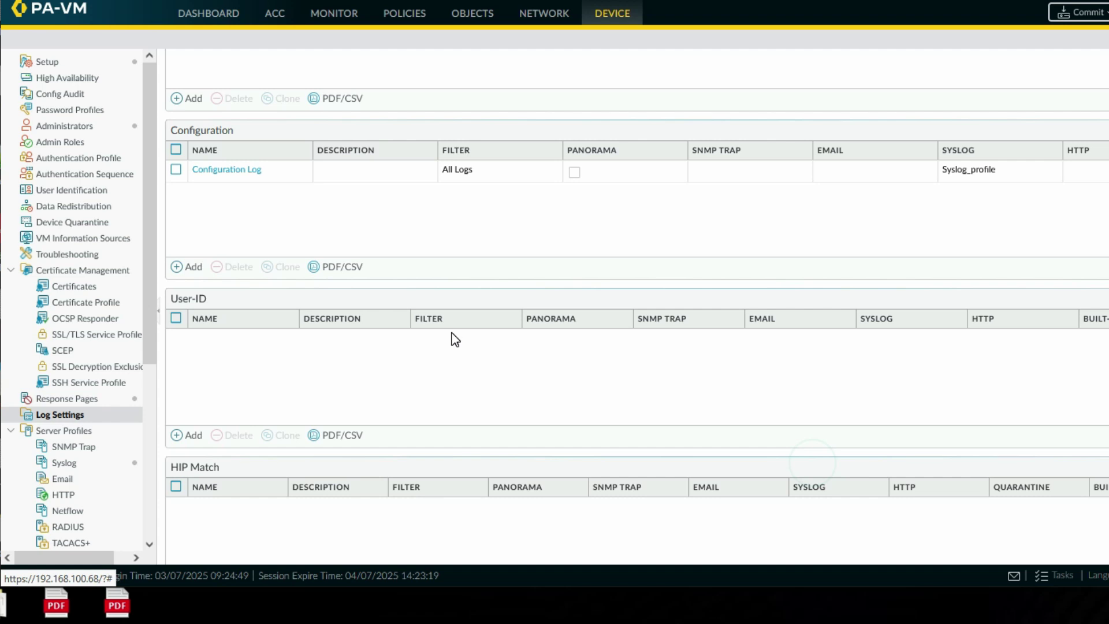
Step: Scroll through Log Settings to verify System_log and Configuration Log use Syslog_profile
scroll(449, 337, "down", 2)
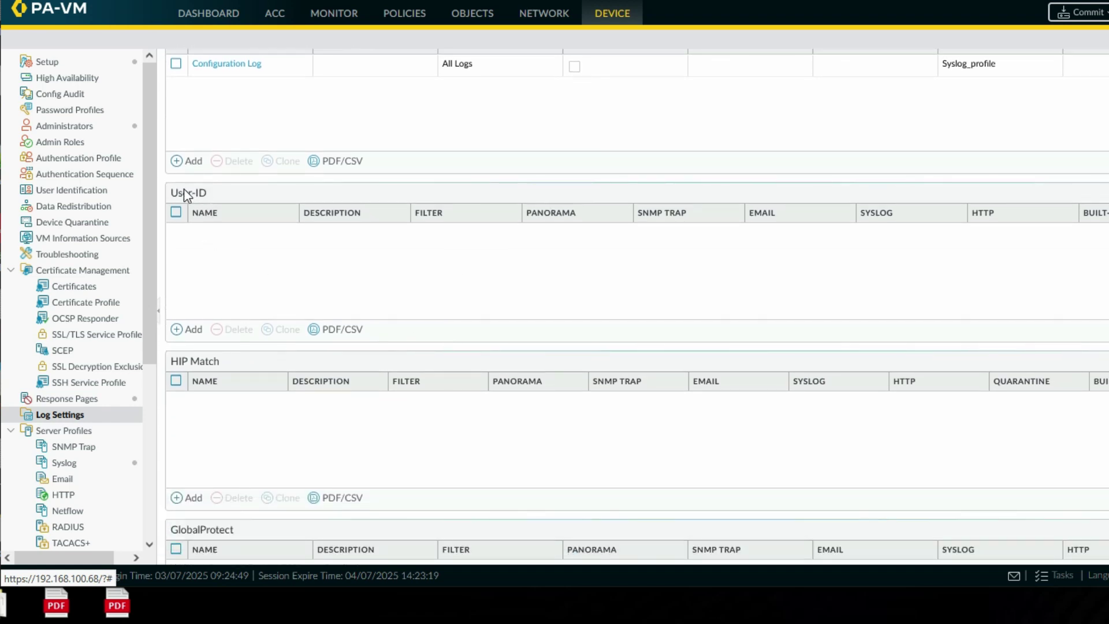
scroll(245, 383, "down", 3)
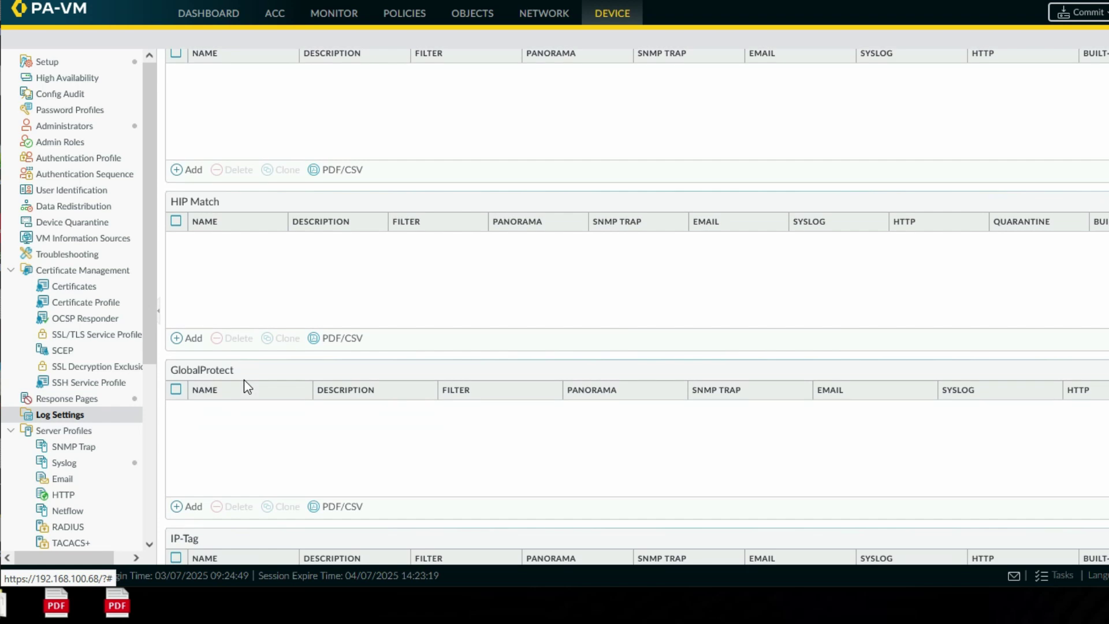
scroll(243, 380, "down", 2)
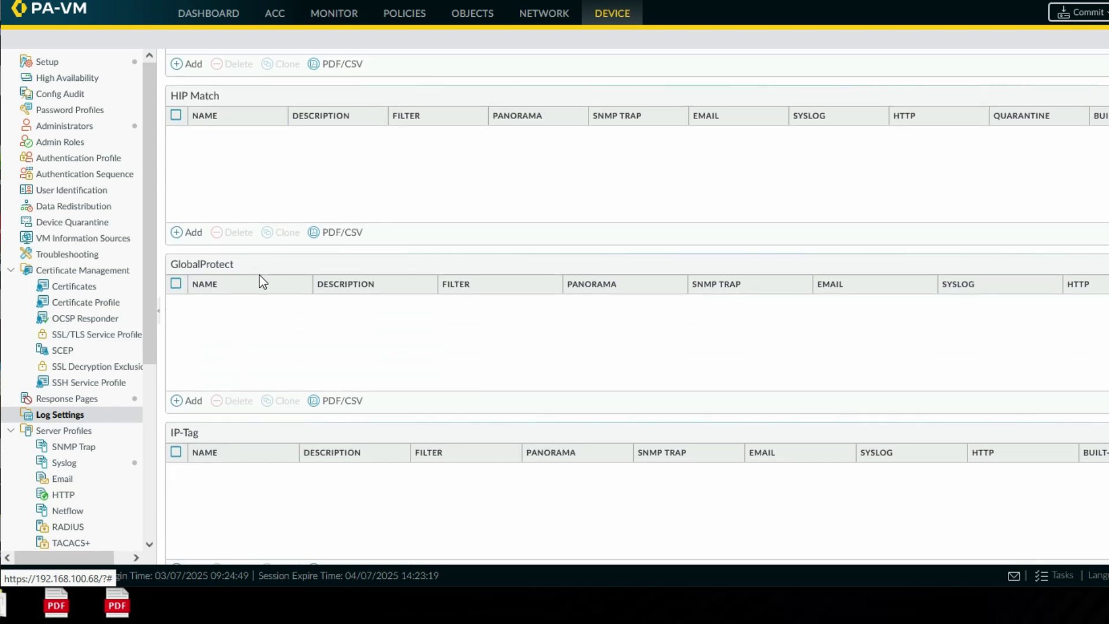
scroll(263, 282, "down", 4)
scroll(262, 282, "down", 3)
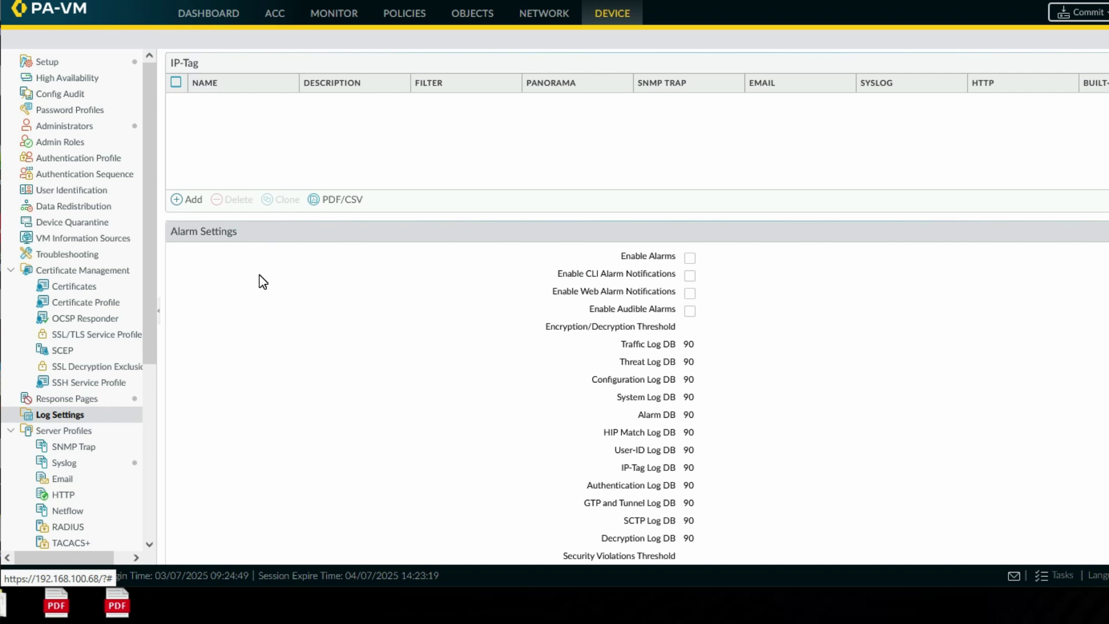
scroll(263, 281, "down", 3)
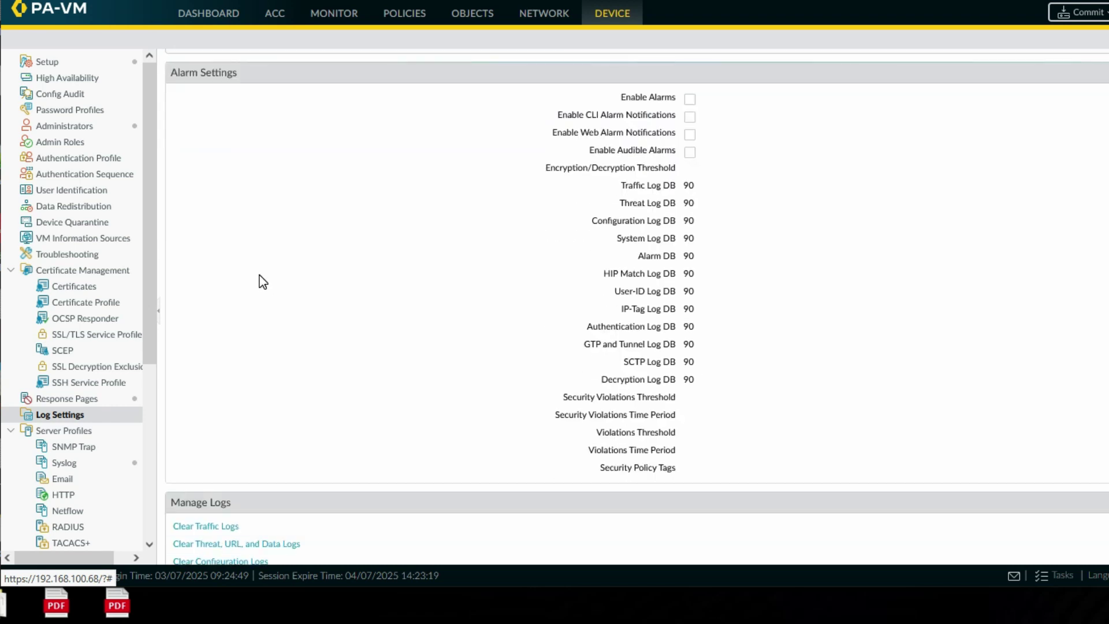
scroll(263, 282, "down", 2)
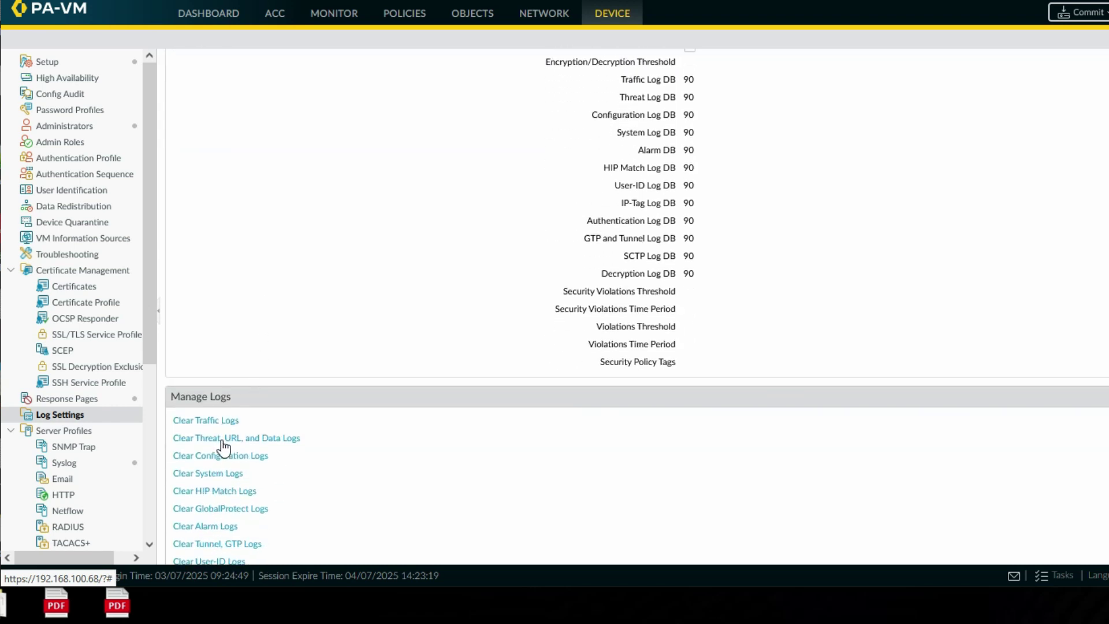
scroll(224, 470, "down", 2)
scroll(225, 474, "up", 5)
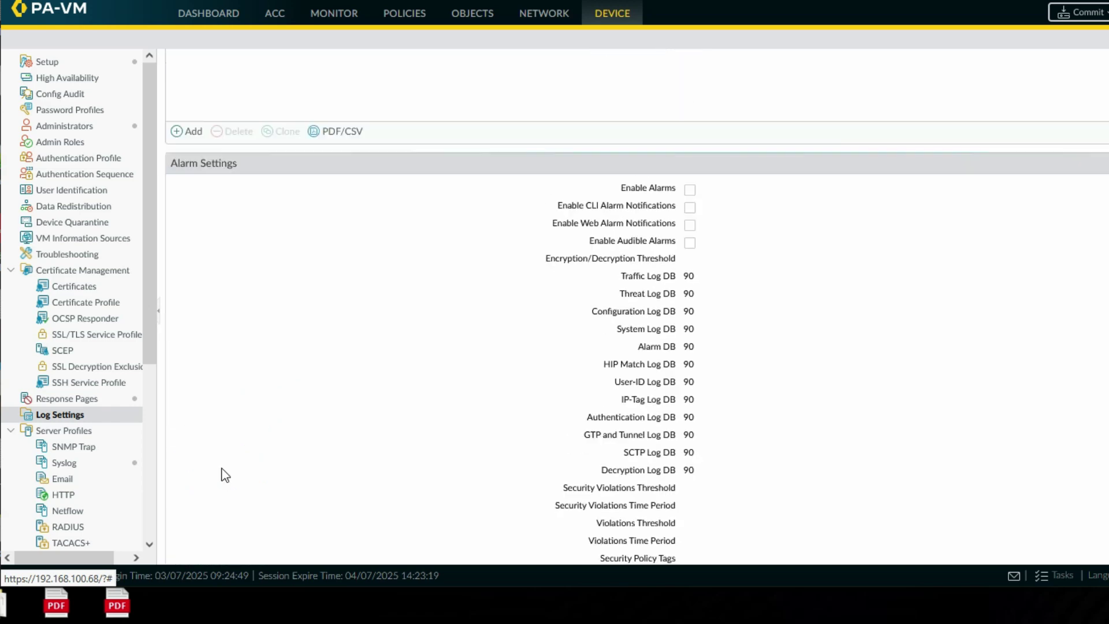
scroll(225, 475, "up", 15)
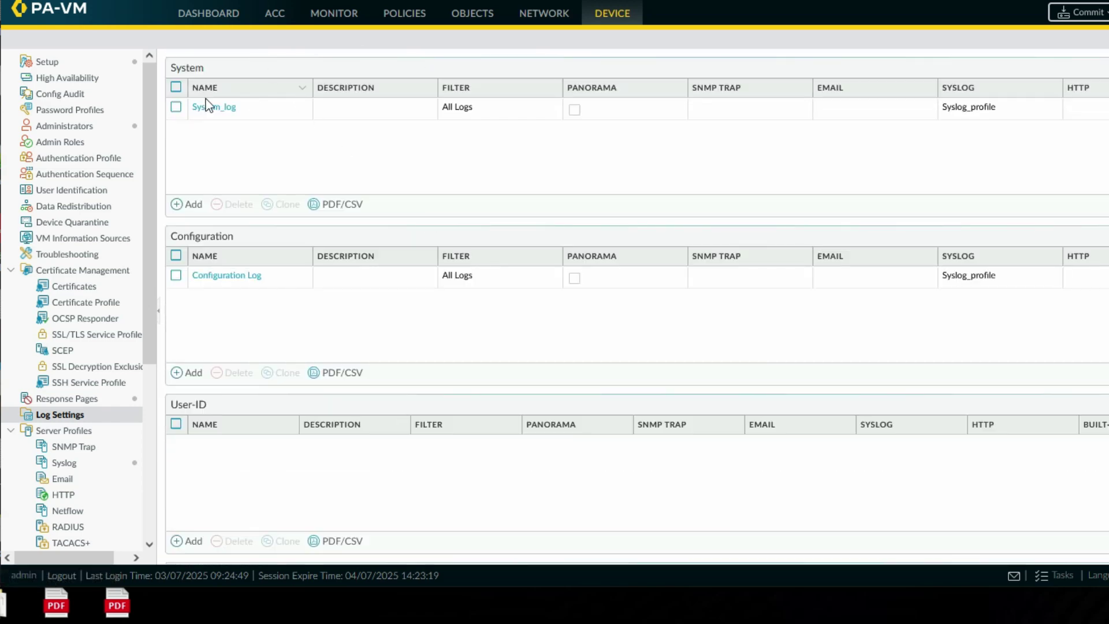
Step: From the dashboard, commit all pending changes and close the successful commit status
left_click(214, 15)
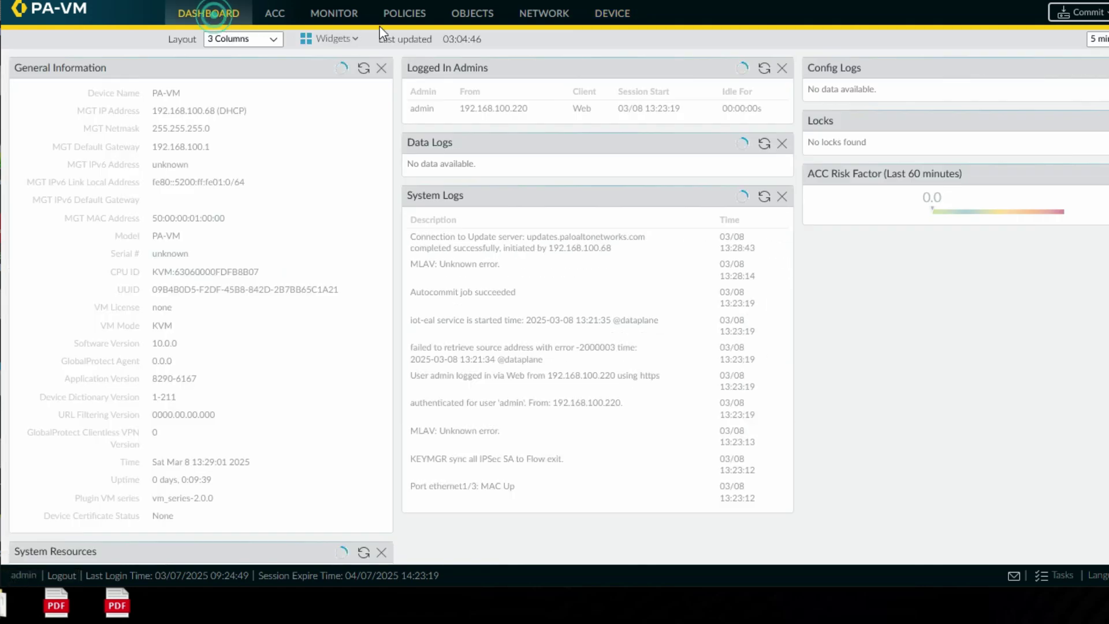
left_click(1089, 14)
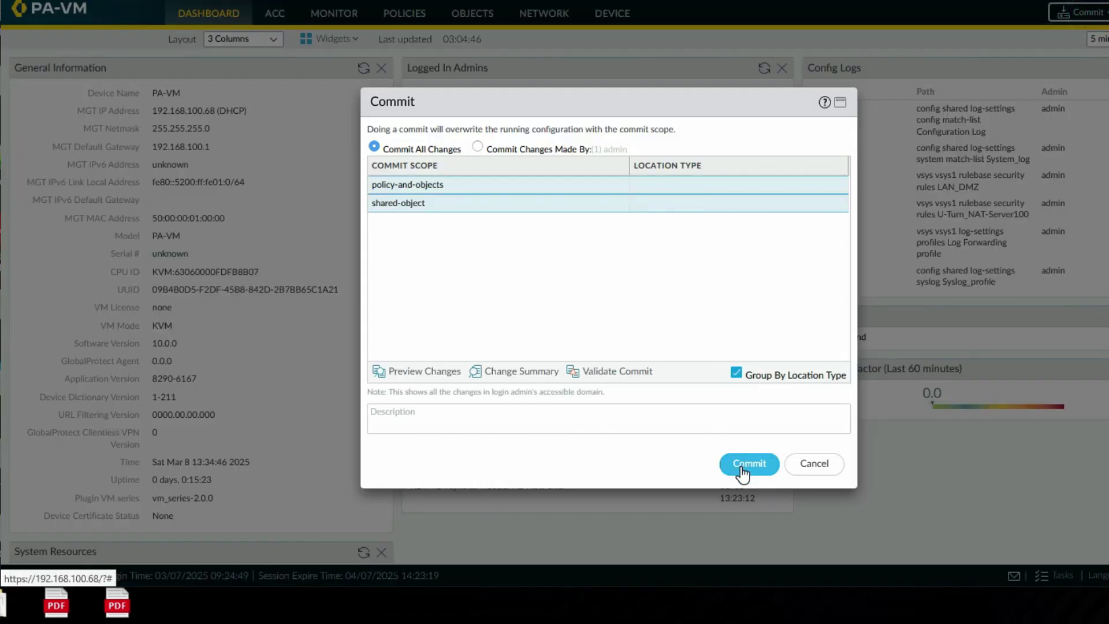
left_click(745, 465)
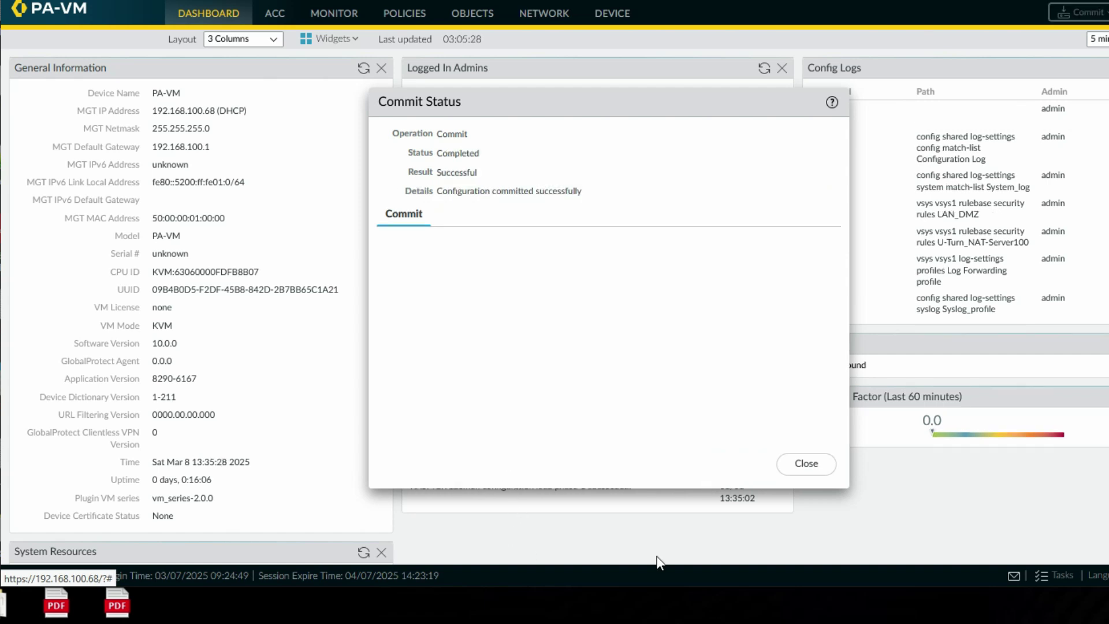
left_click(821, 468)
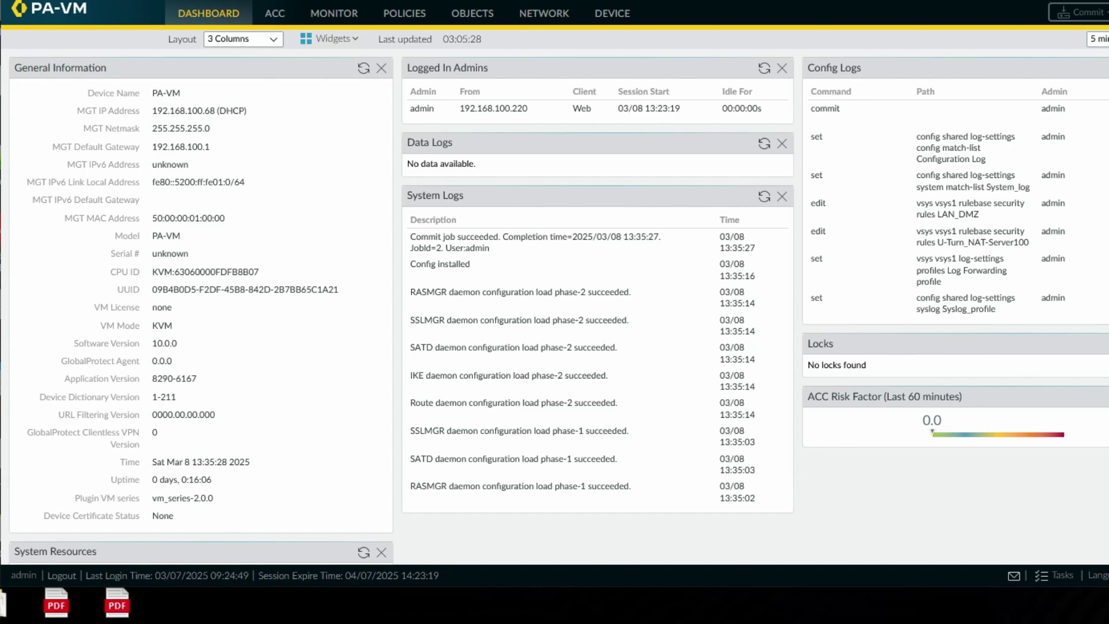
Step: Check Kiwi Syslog Display 00 for traffic and system messages from 192.168.100.68
key("super+s")
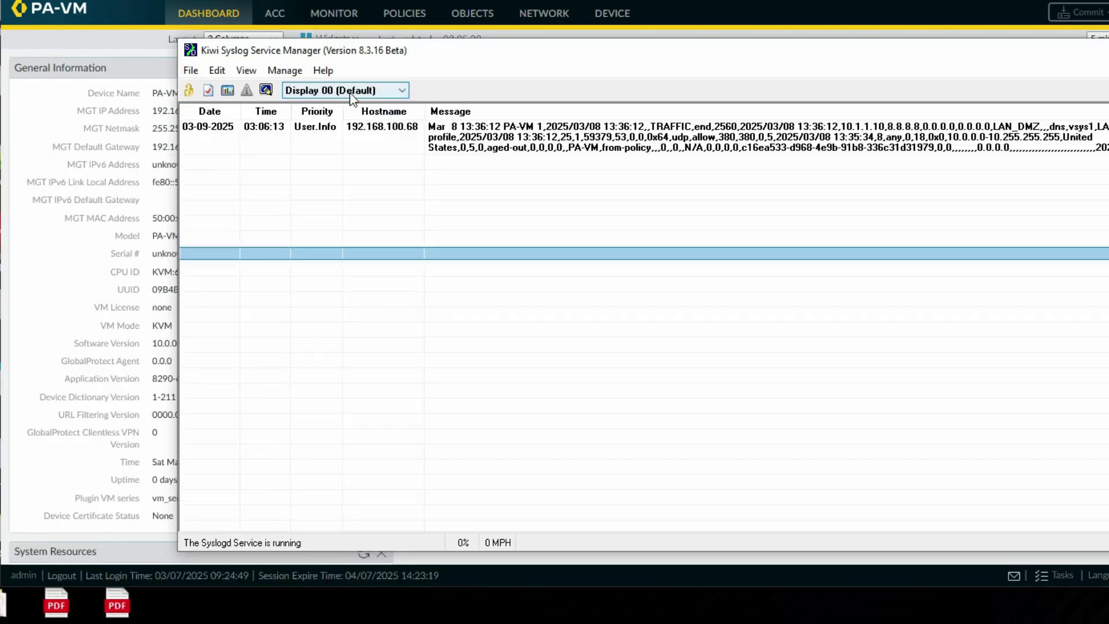
left_click(351, 91)
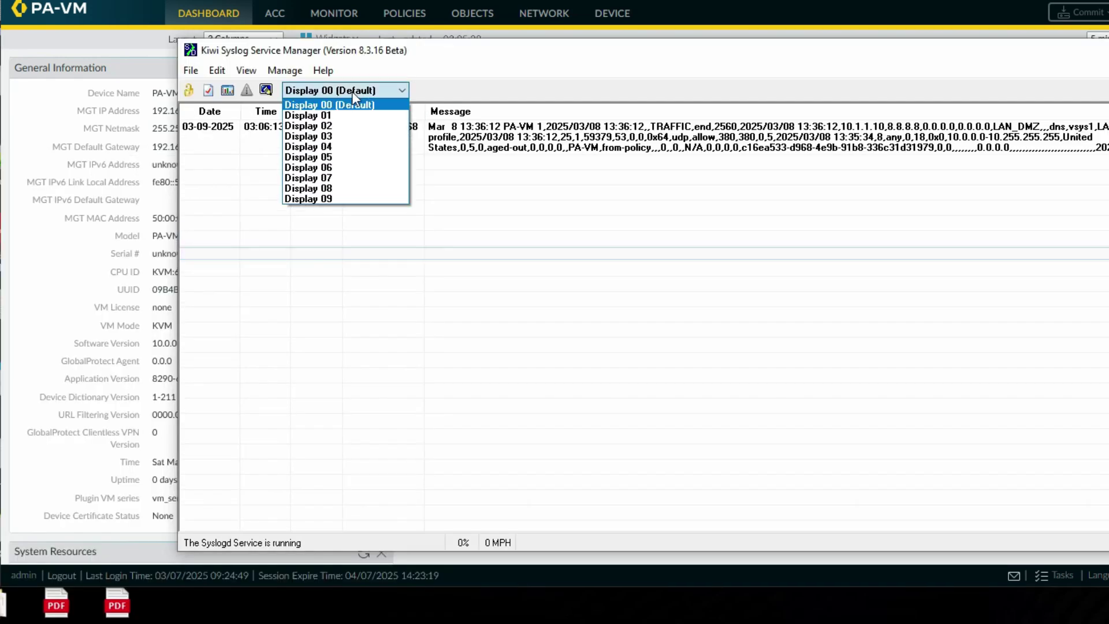
left_click(540, 141)
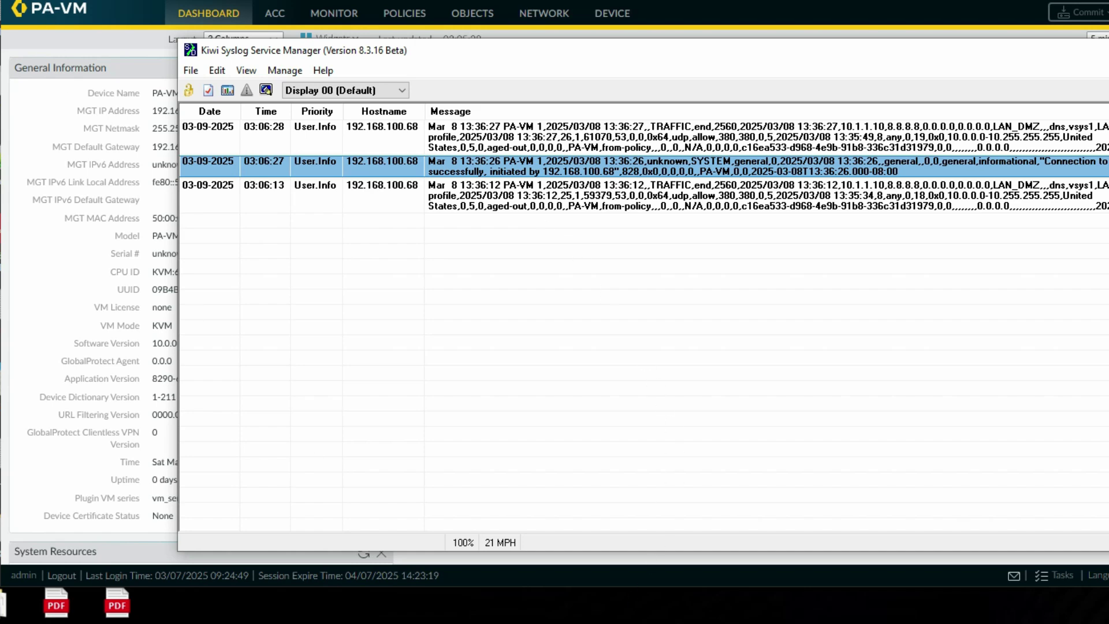
key("alt+Tab")
key("alt+Tab")
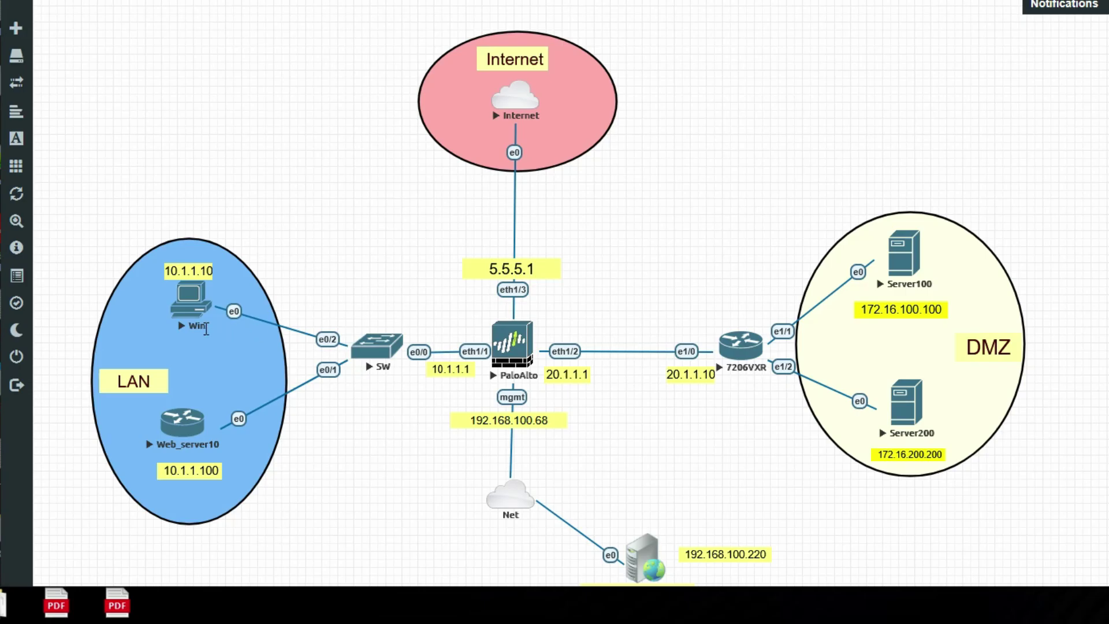
Step: Browse to technetguide.com from the Win host's VNC console, then view new Kiwi Syslog traffic
left_click(189, 300)
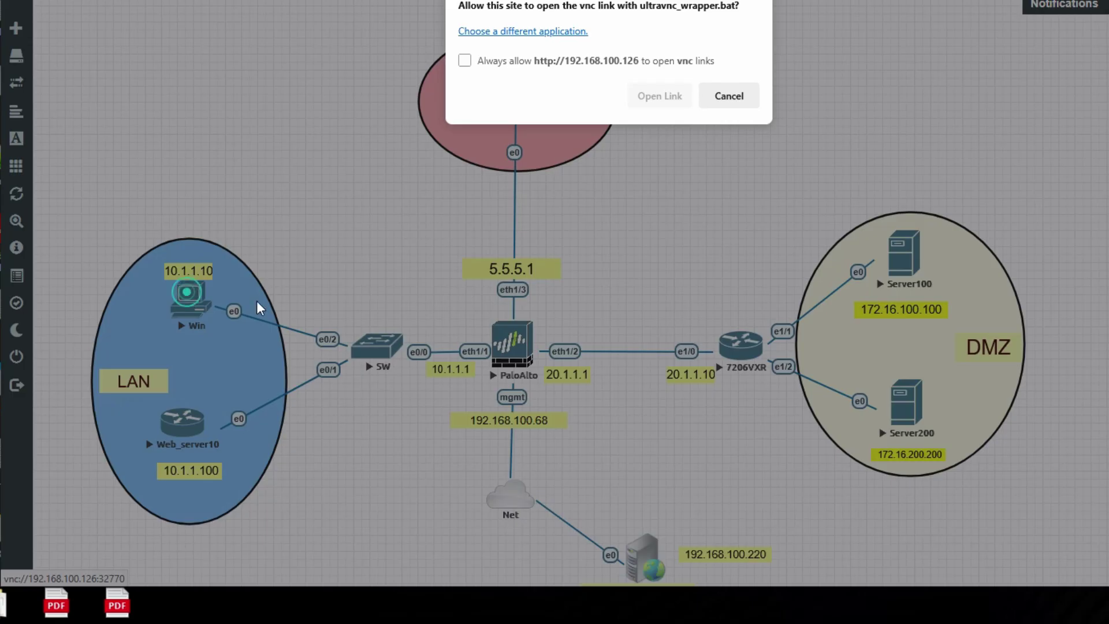
left_click(651, 89)
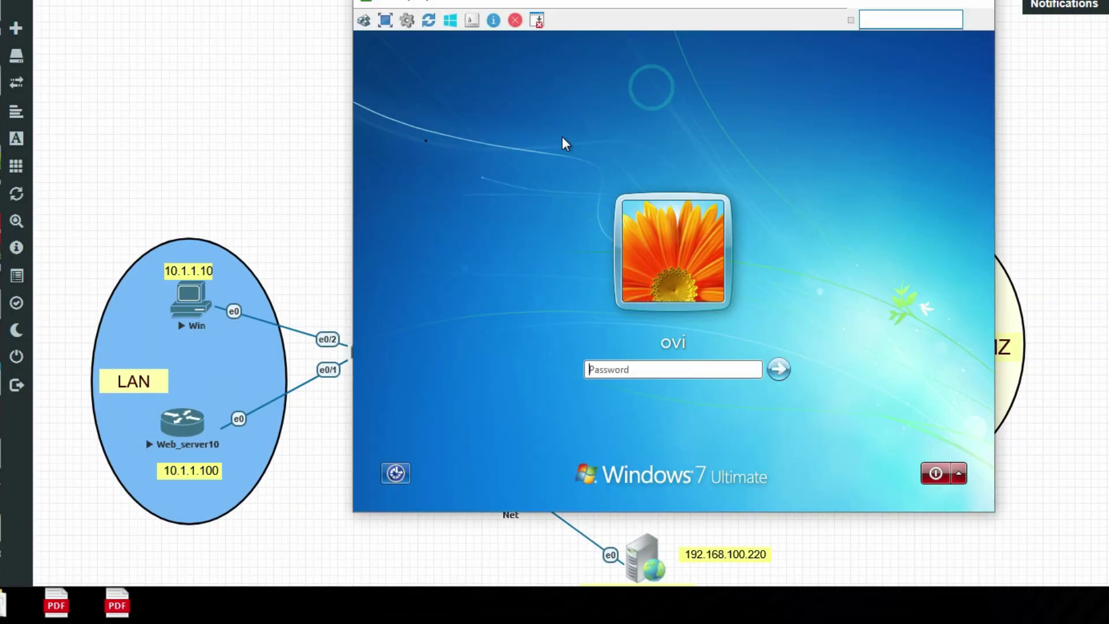
type("T")
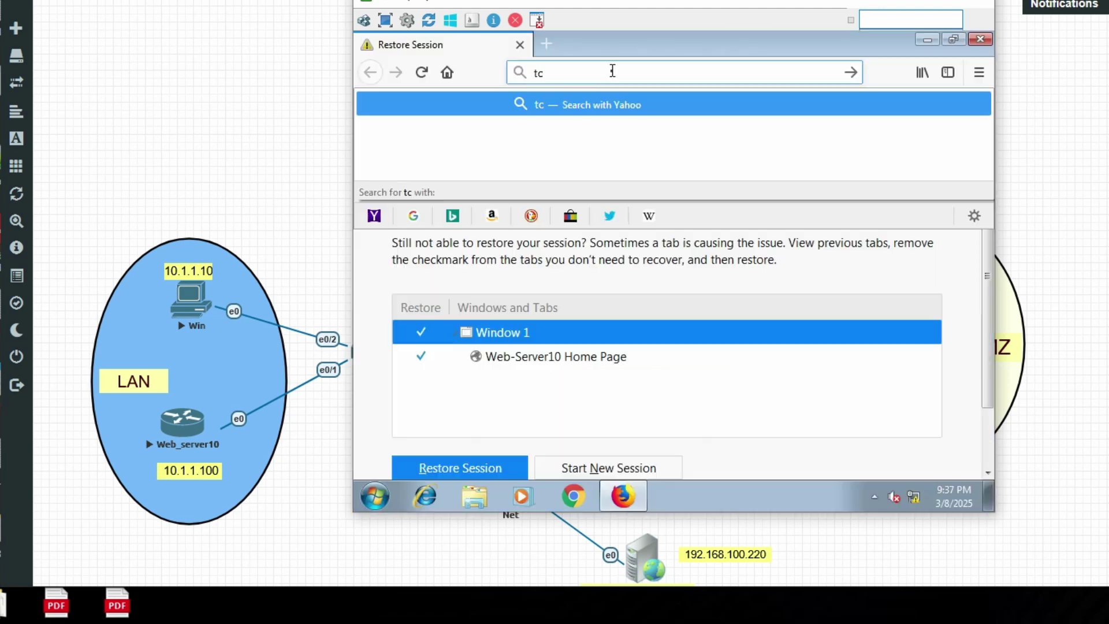
type("ec")
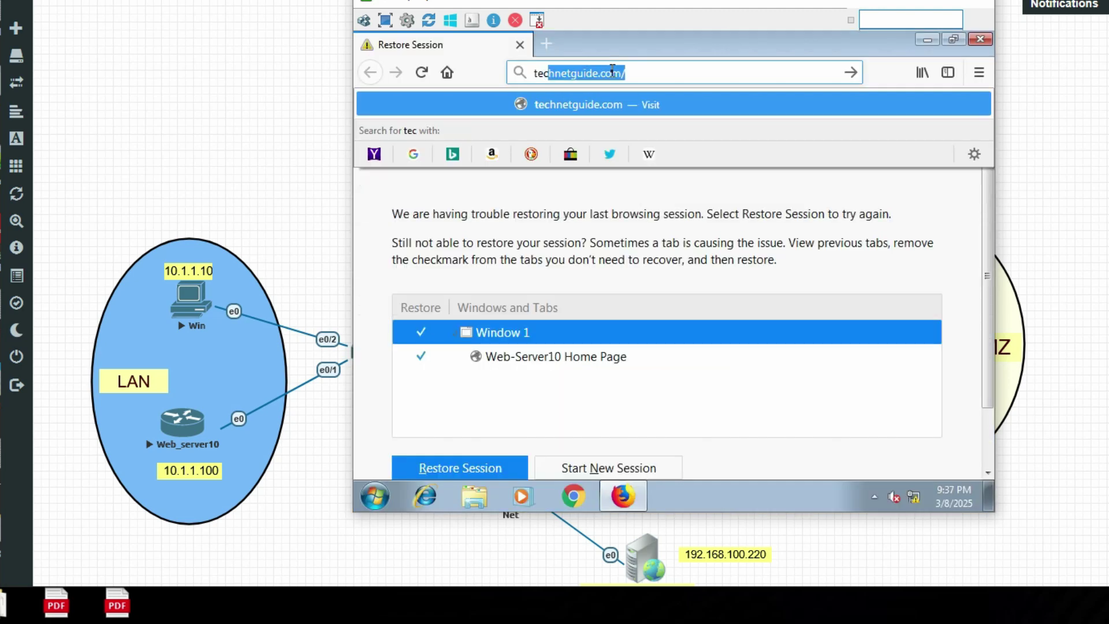
key("Return")
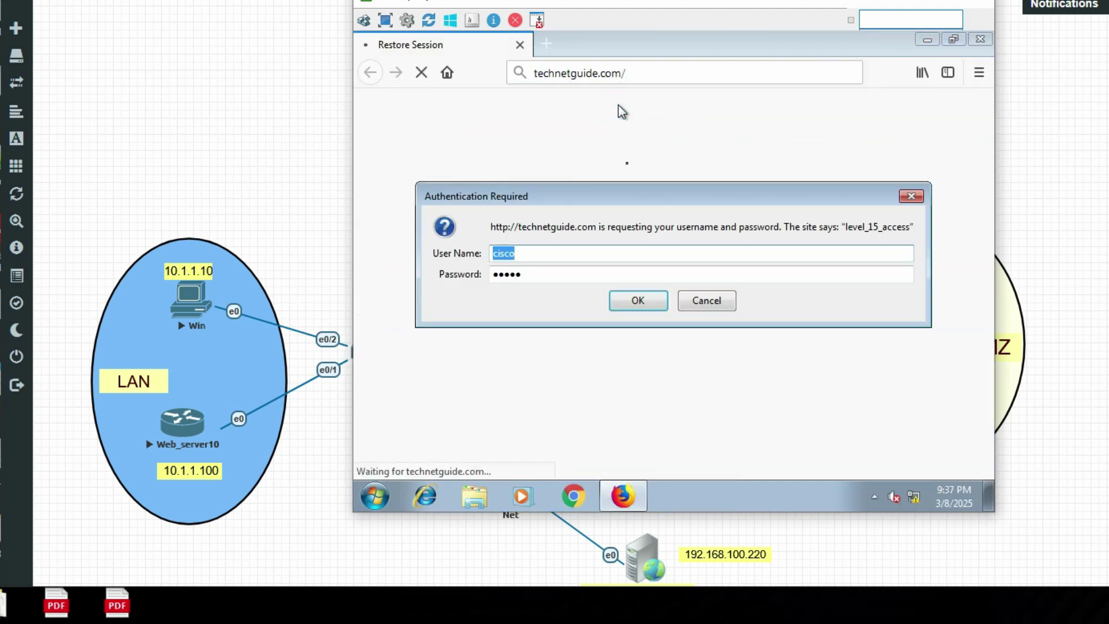
left_click(638, 301)
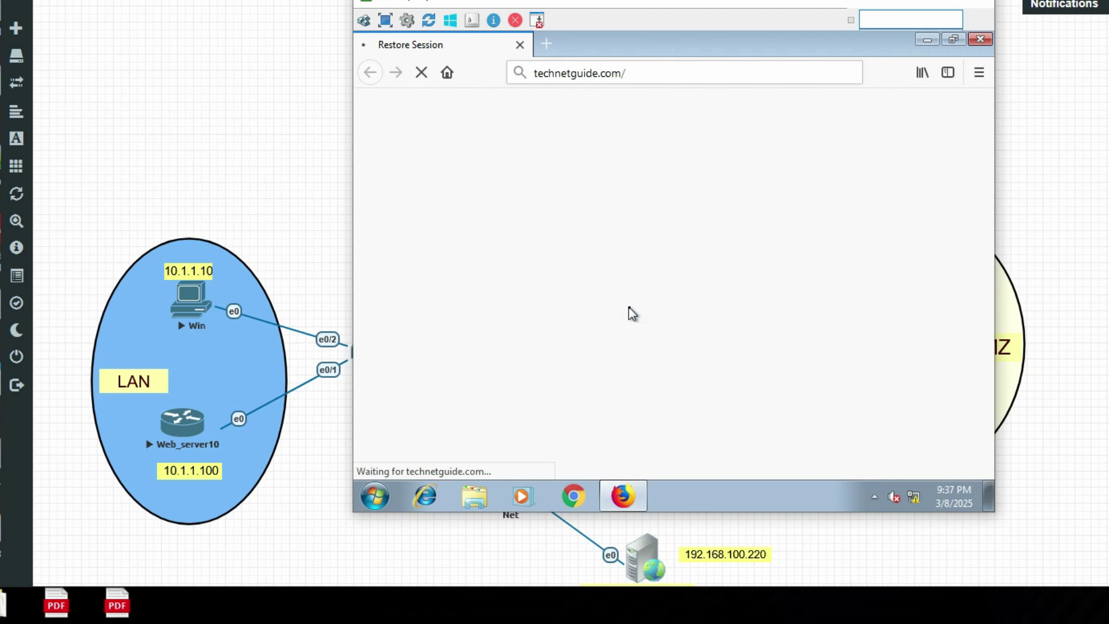
key("alt+Tab")
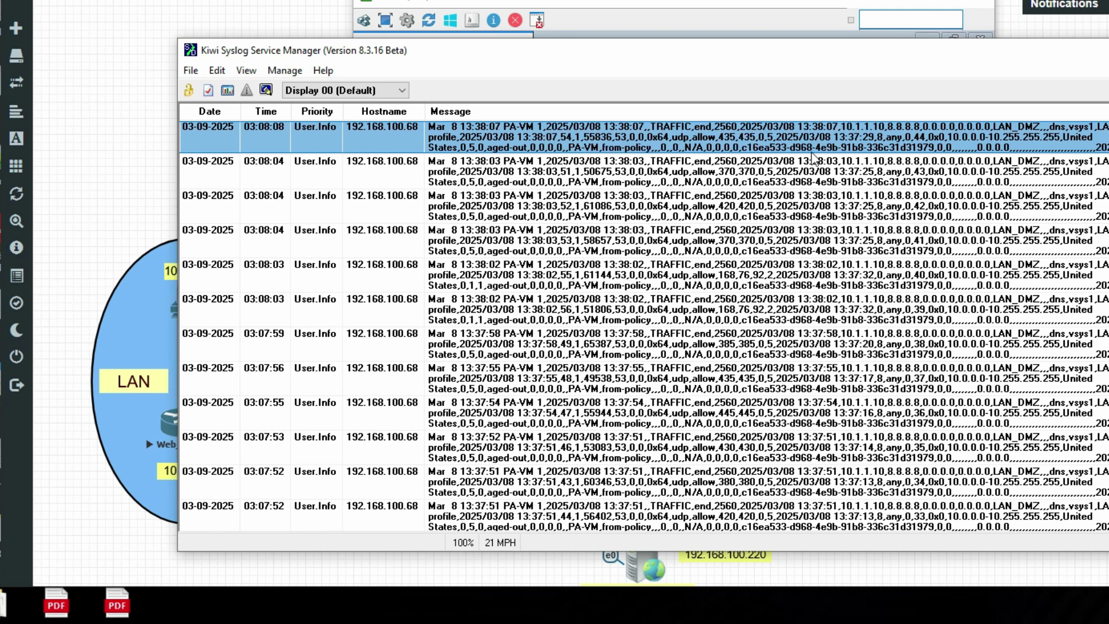
Step: Inspect the 03:08:08 firewall traffic entry in Kiwi Syslog, then close the Win host console
left_click(638, 186)
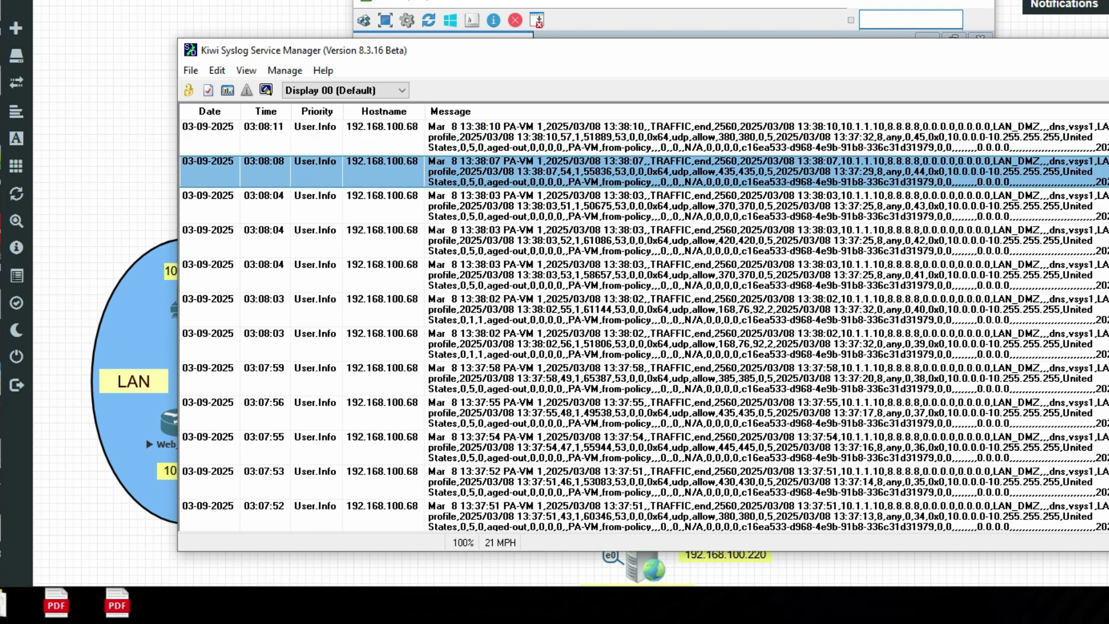
left_click(718, 306)
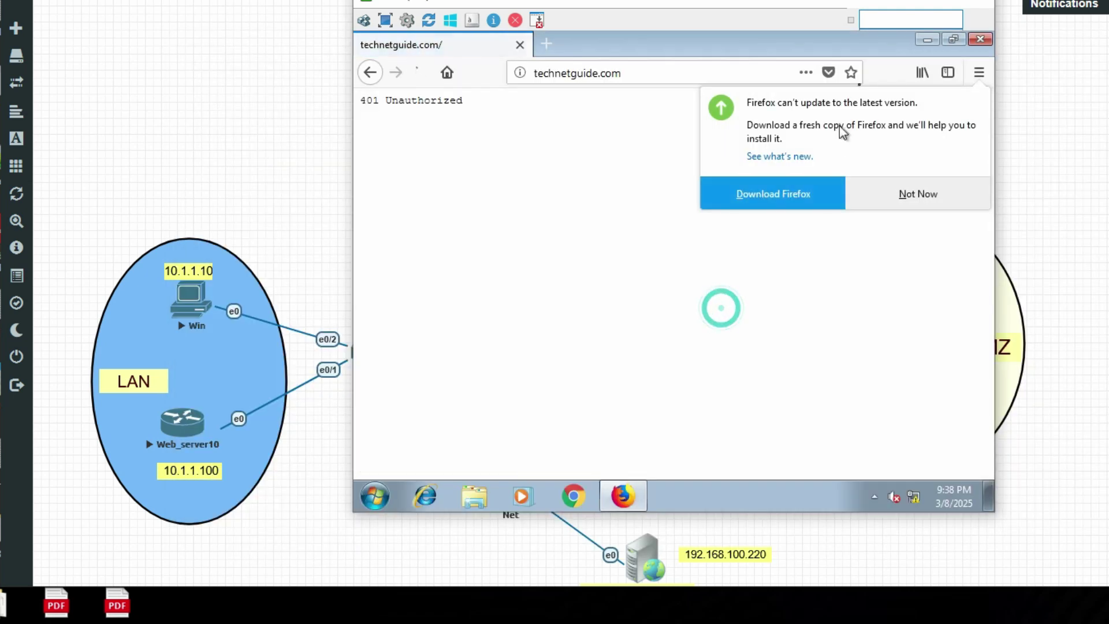
left_click(908, 5)
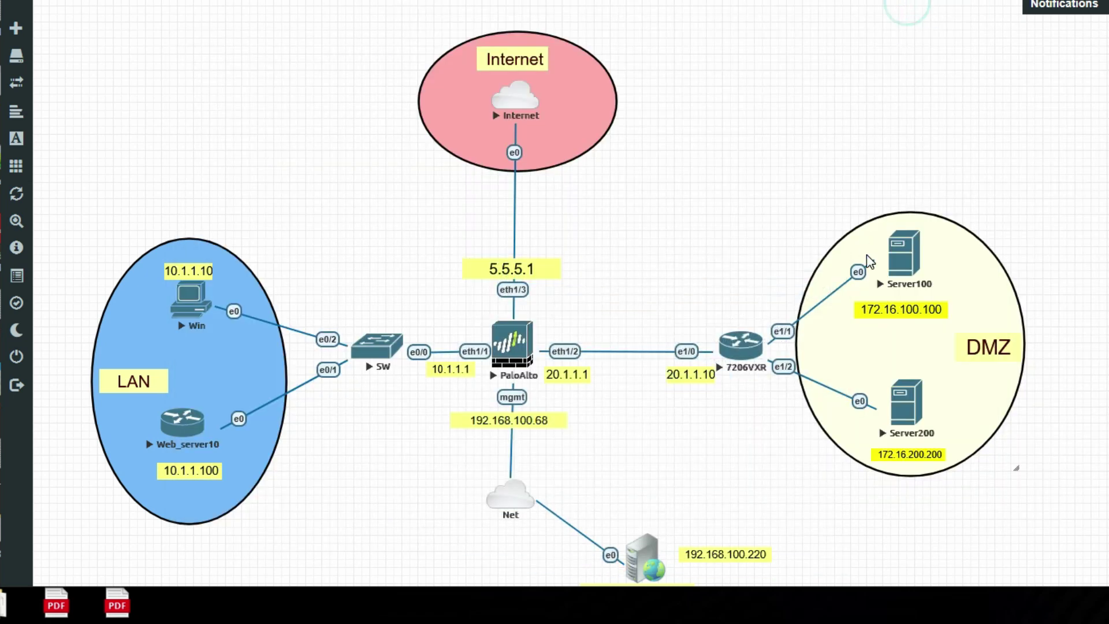